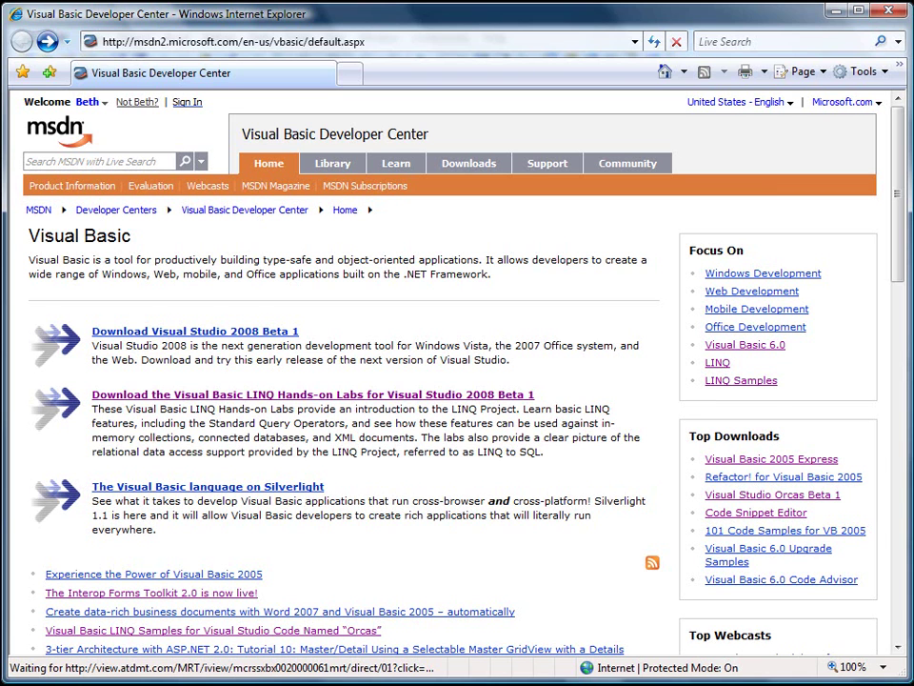
- Switch to Visual Studio, open CustomerReportDataSet.xsd for design and select the Customers table in the Northwind connection
left_click(837, 12)
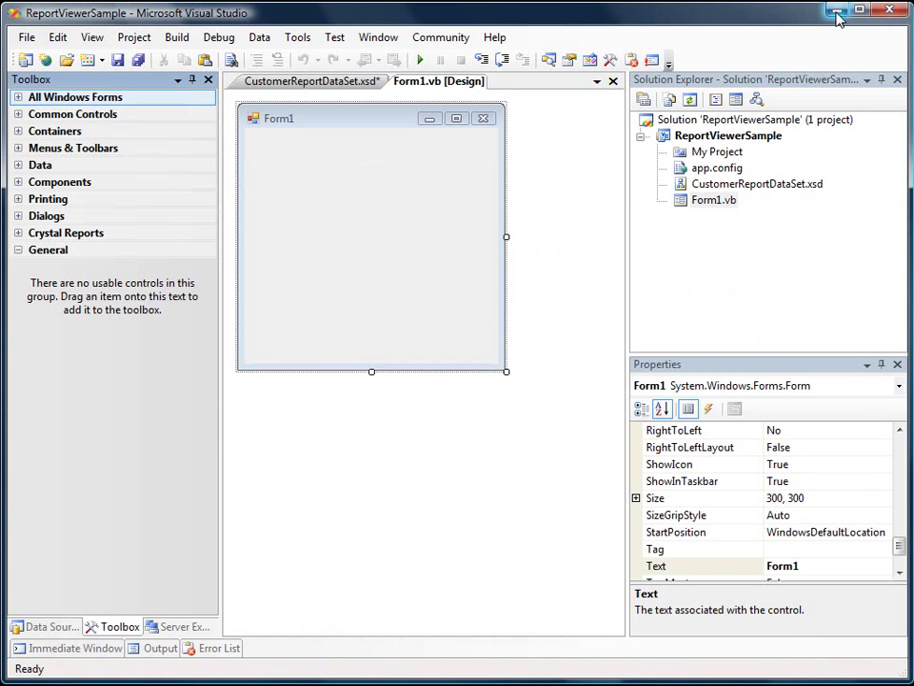
left_click(452, 226)
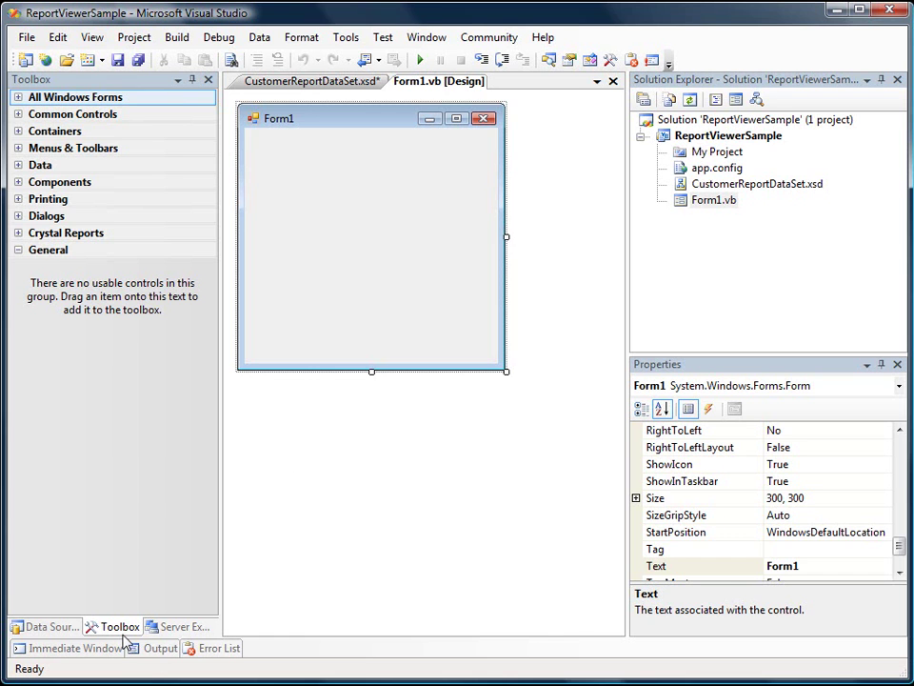
left_click(177, 628)
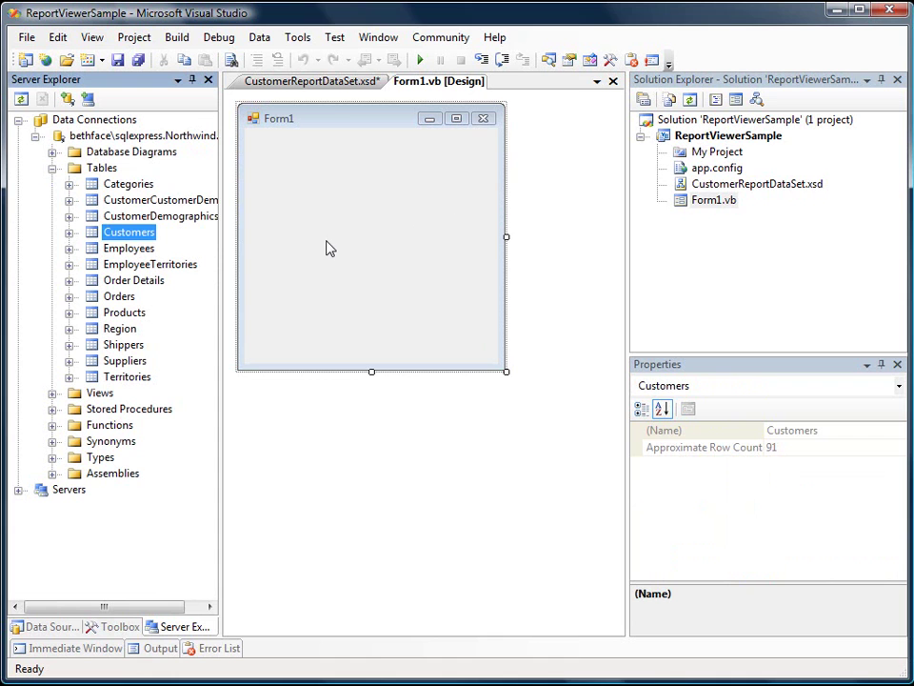
double_click(690, 184)
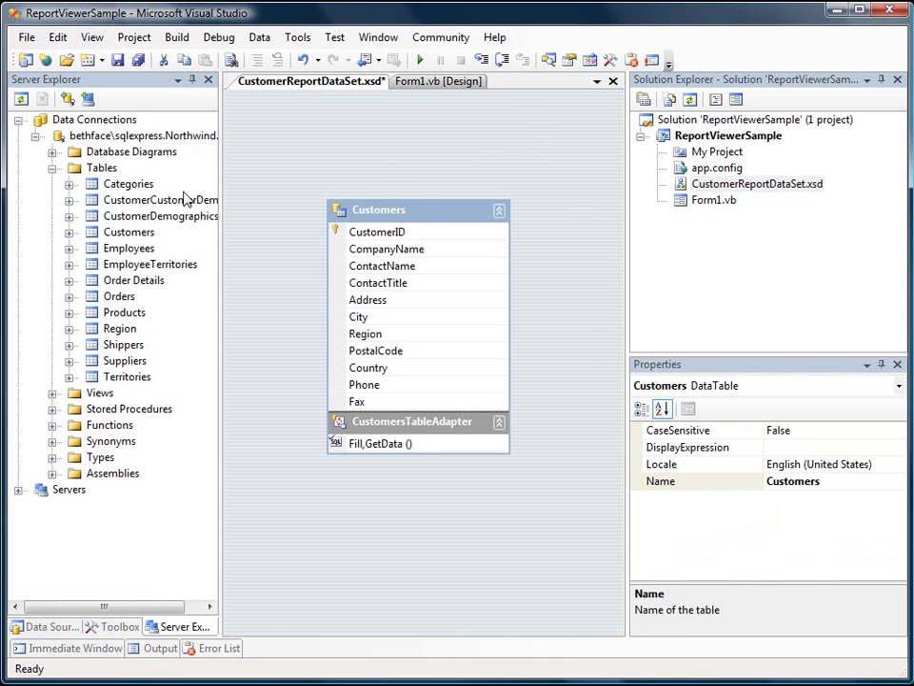
left_click(112, 233)
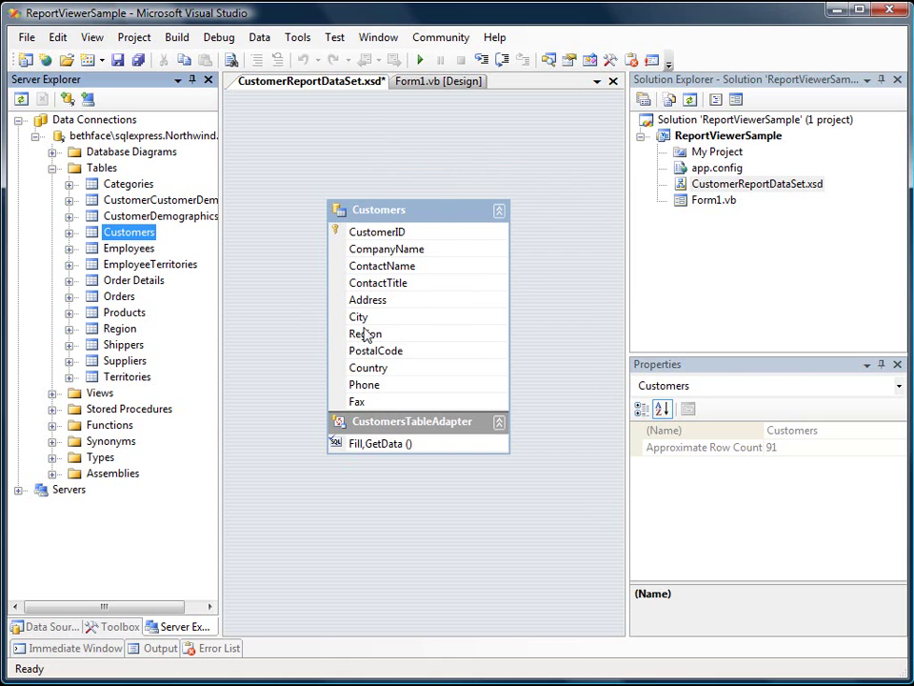
- Configure the dataset's Customers table with the Query Builder and add the Orders table to its query
left_click(435, 222)
right_click(438, 222)
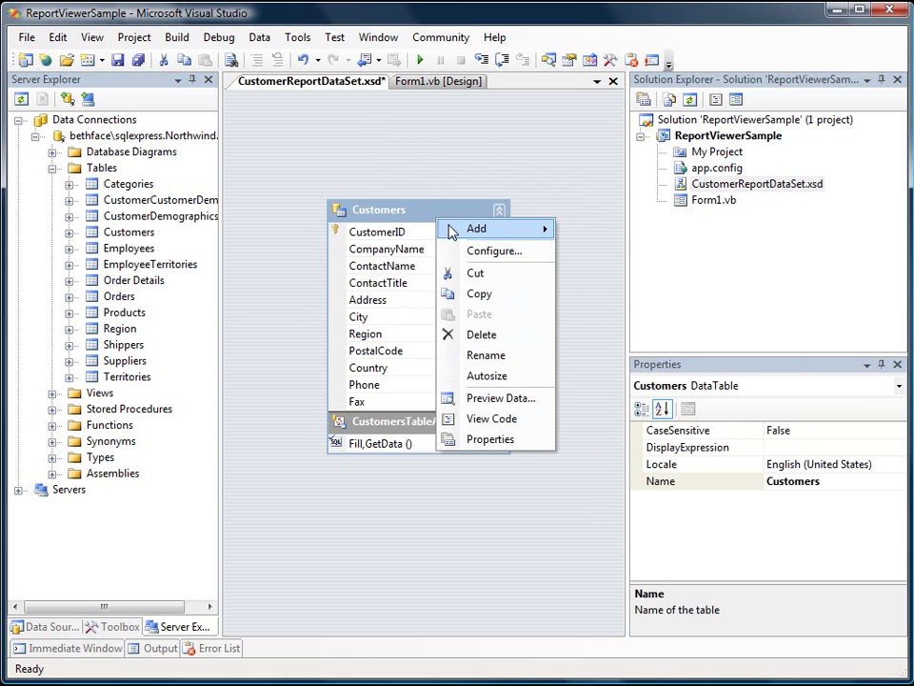
left_click(482, 251)
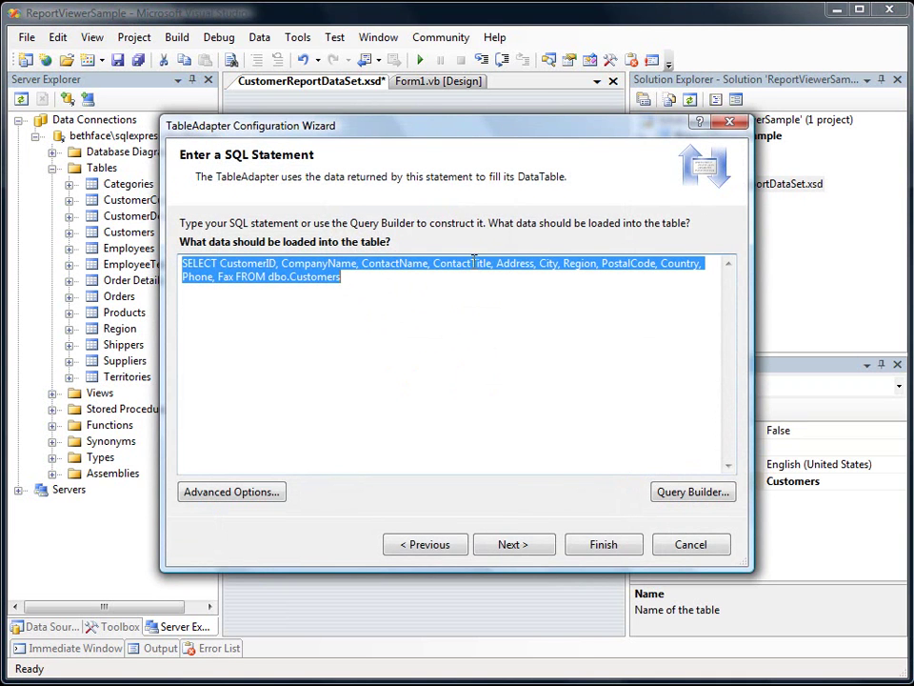
left_click(674, 494)
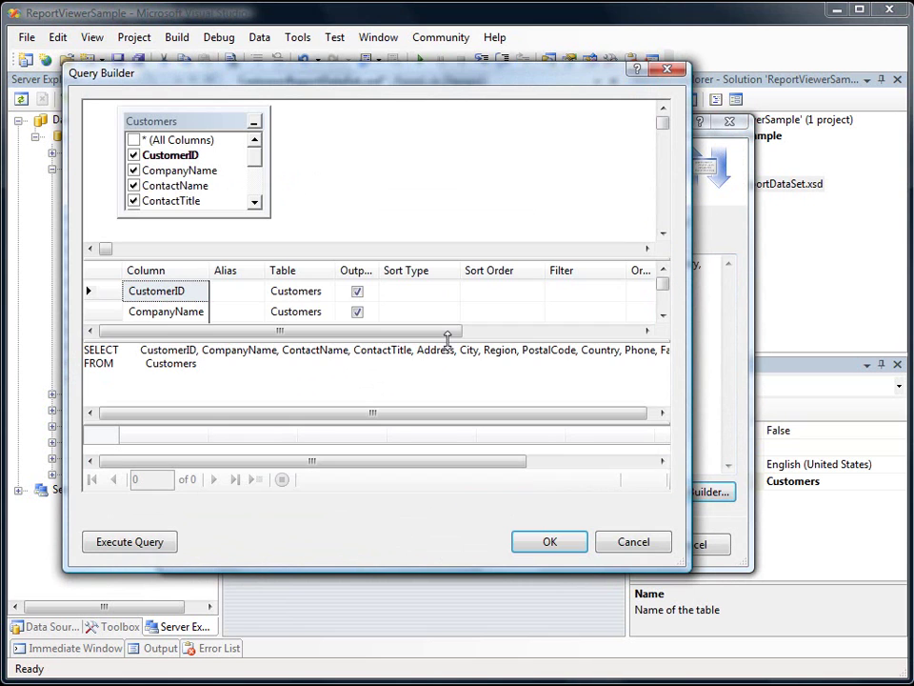
right_click(318, 134)
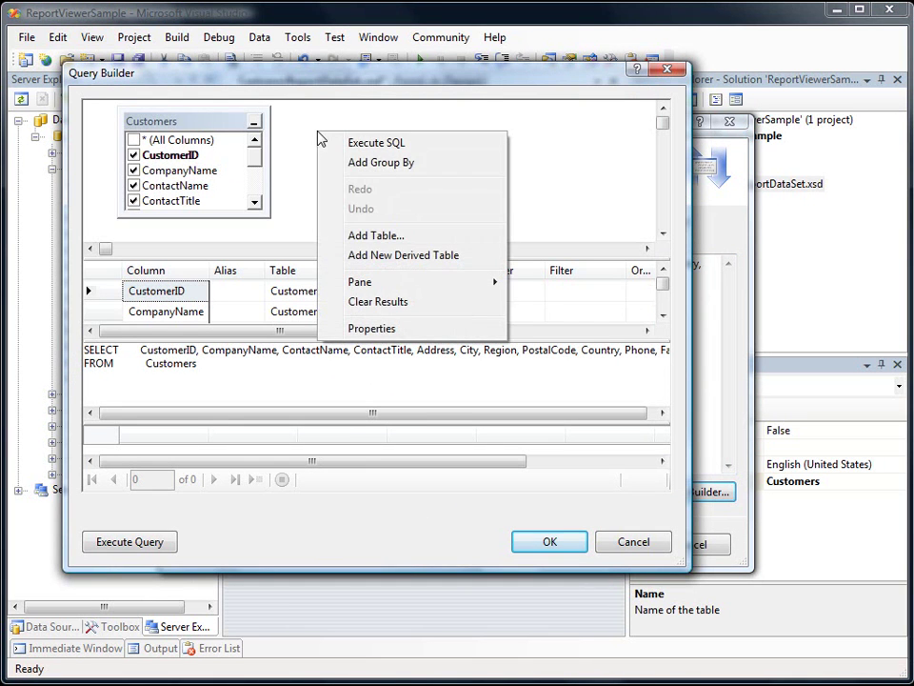
left_click(361, 236)
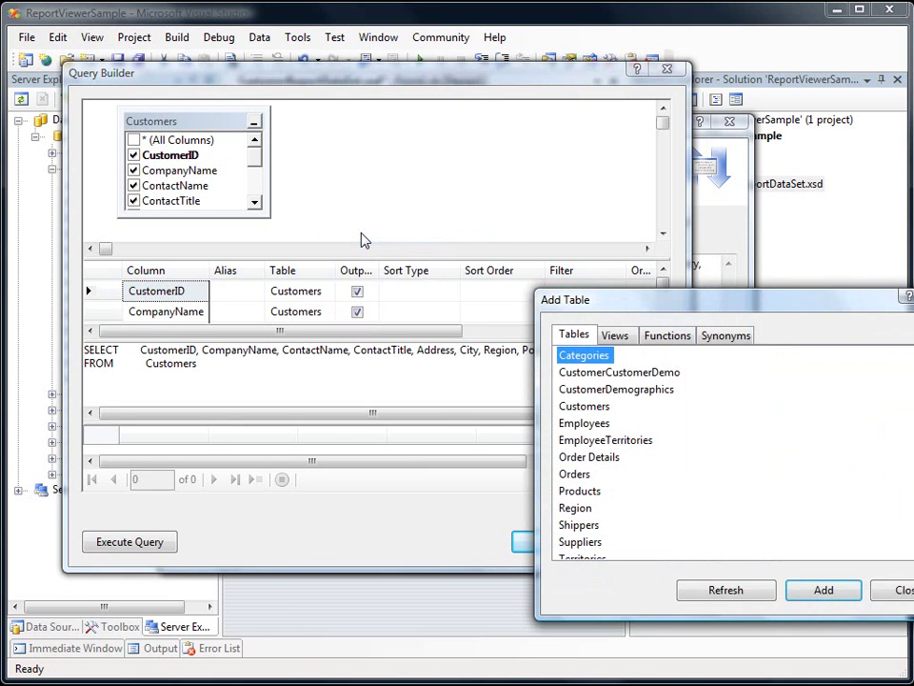
left_click_drag(610, 291, 417, 179)
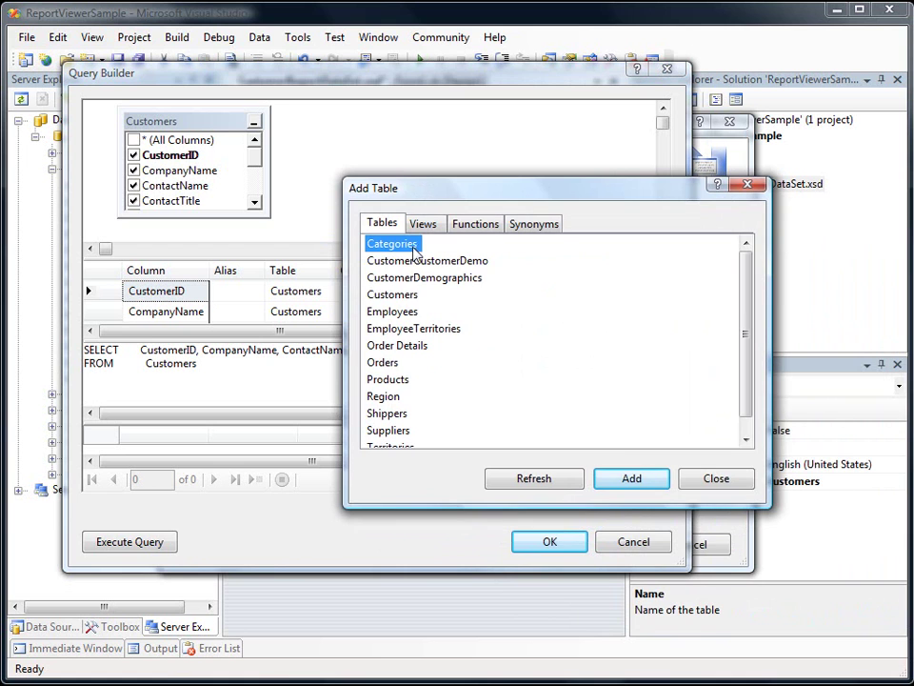
double_click(384, 363)
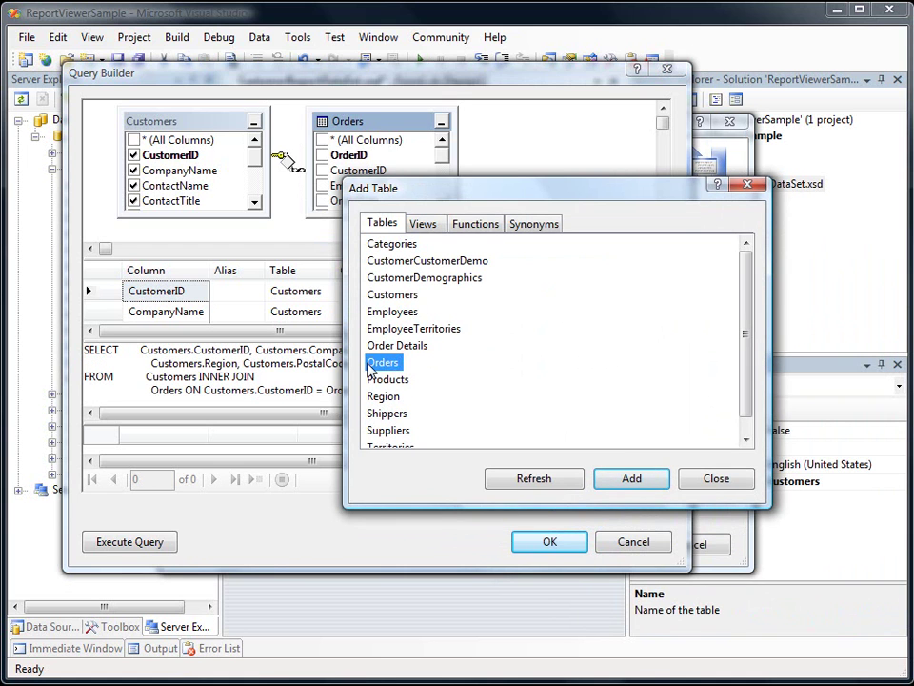
left_click(709, 483)
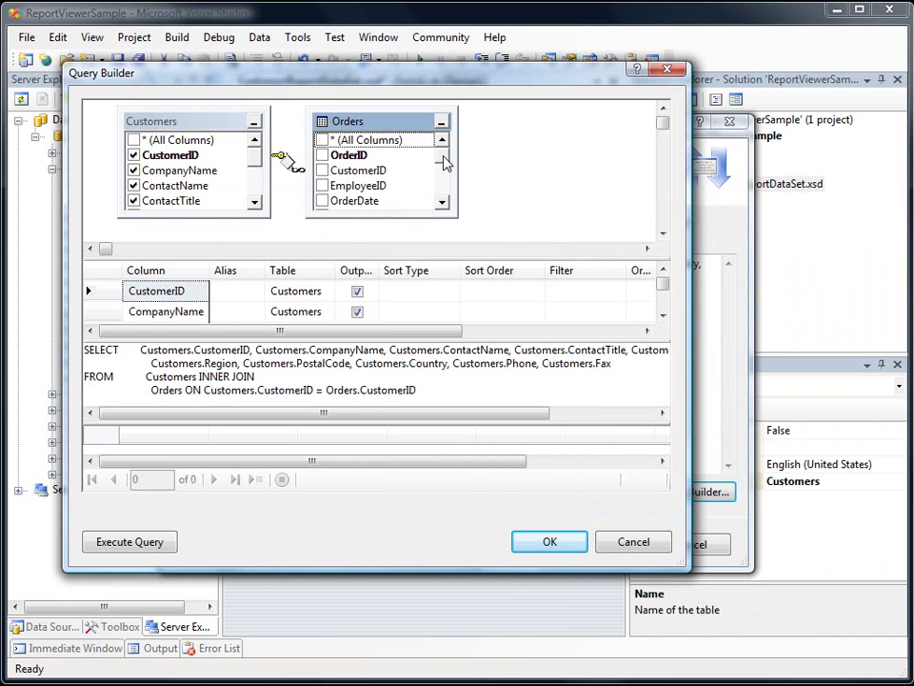
- Include OrderDate, RequiredDate and ShippedDate from Orders in the query output and finish the TableAdapter configuration
scroll(445, 164, "down", 1)
left_click(323, 156)
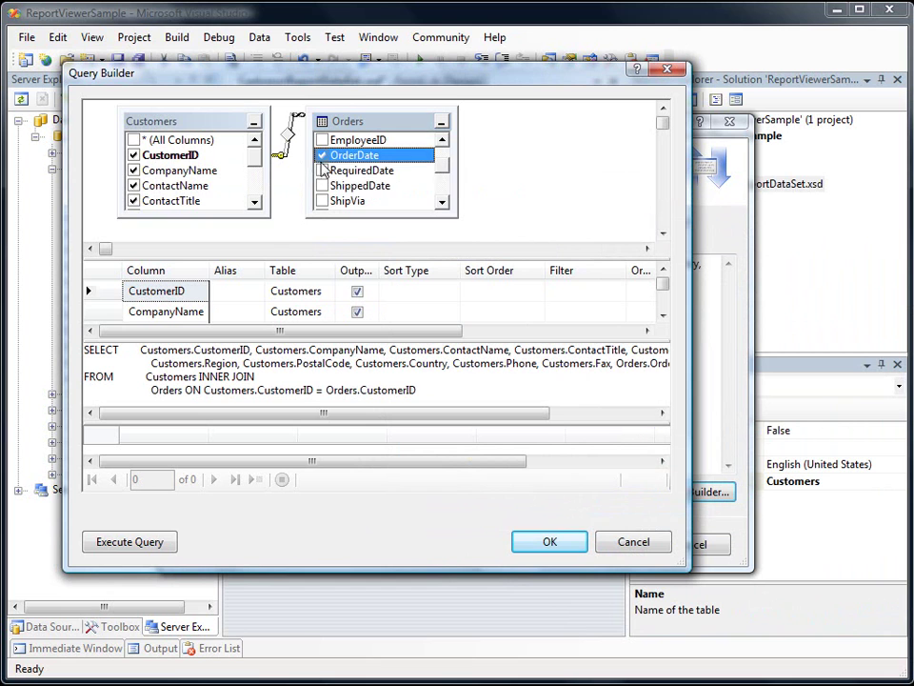
left_click(323, 171)
left_click(323, 186)
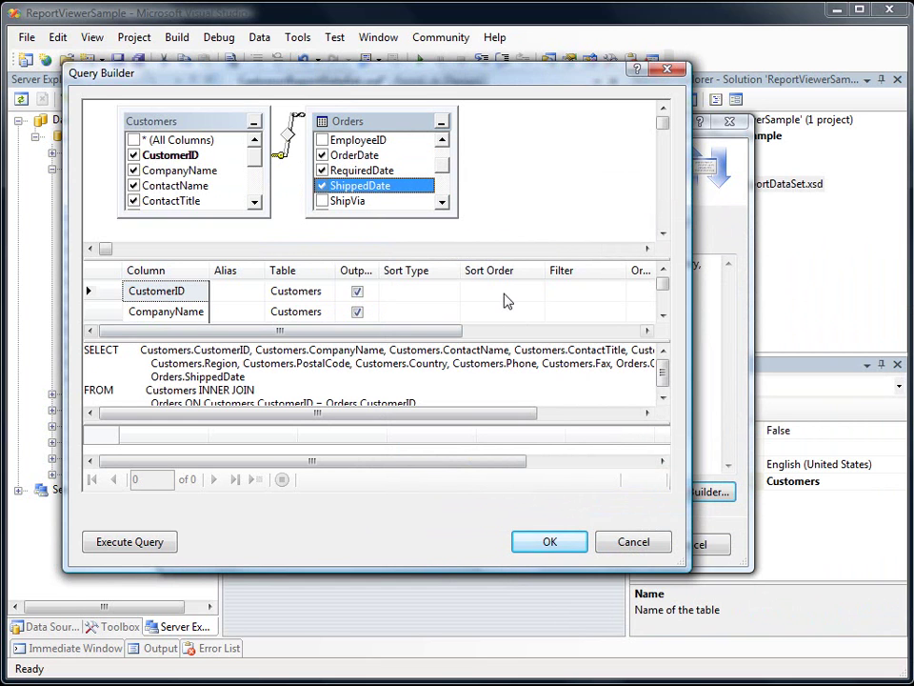
left_click(535, 548)
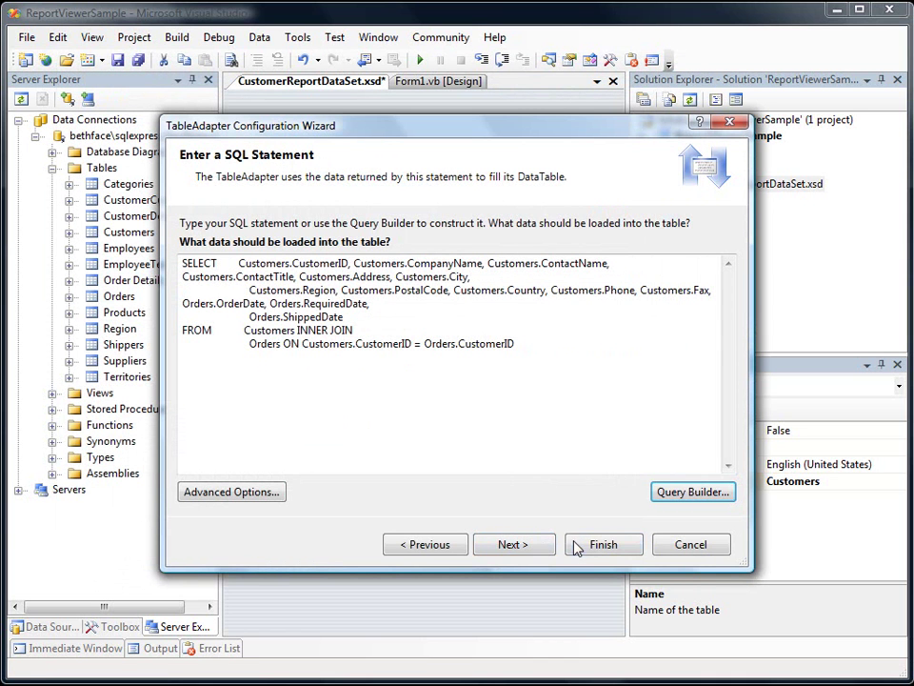
left_click(579, 545)
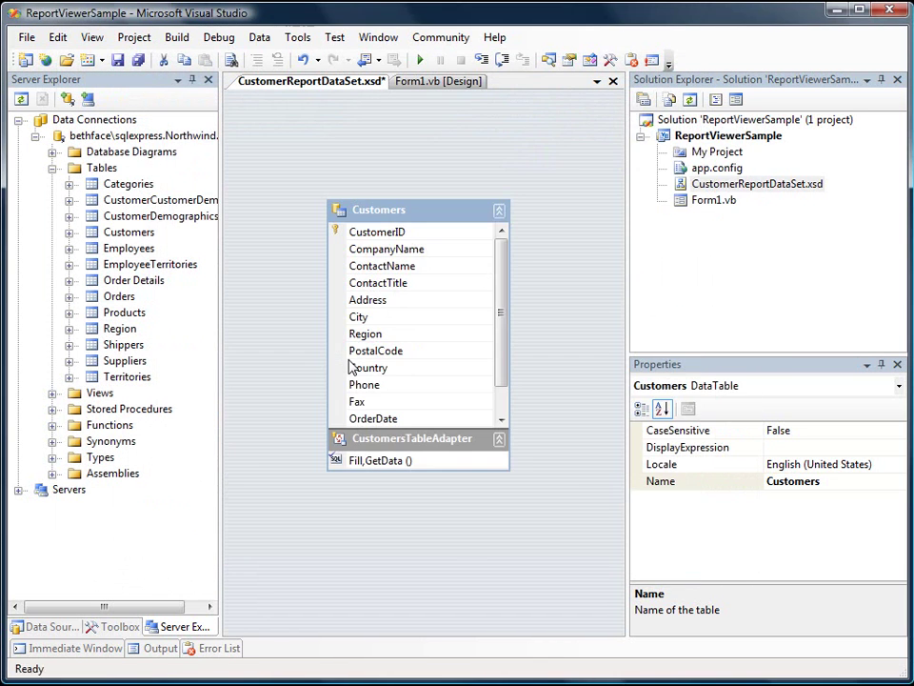
- Delete the key on the CustomerID column of the Customers table and save the dataset
left_click(339, 236)
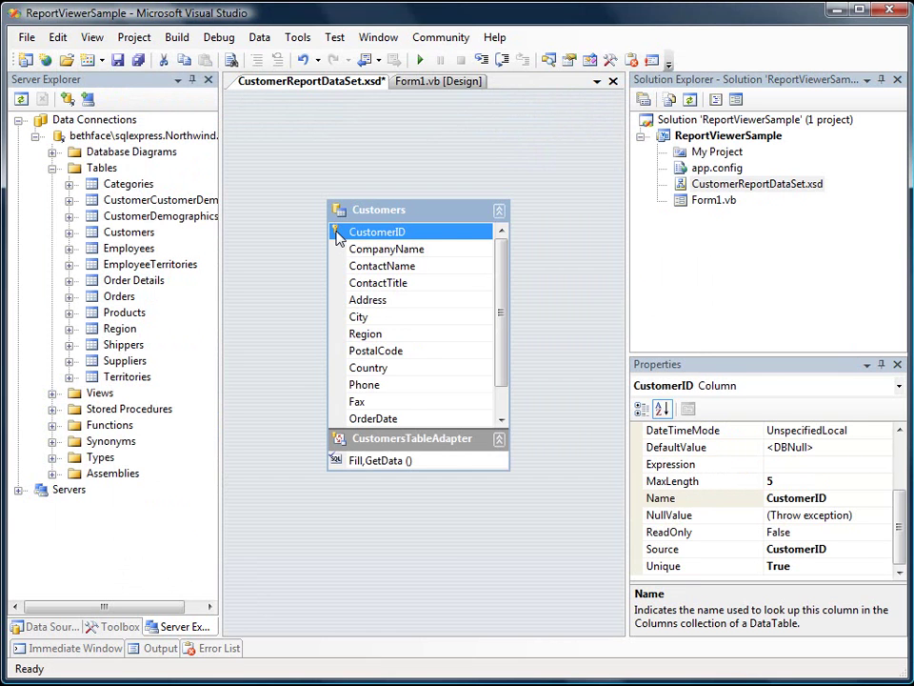
right_click(339, 236)
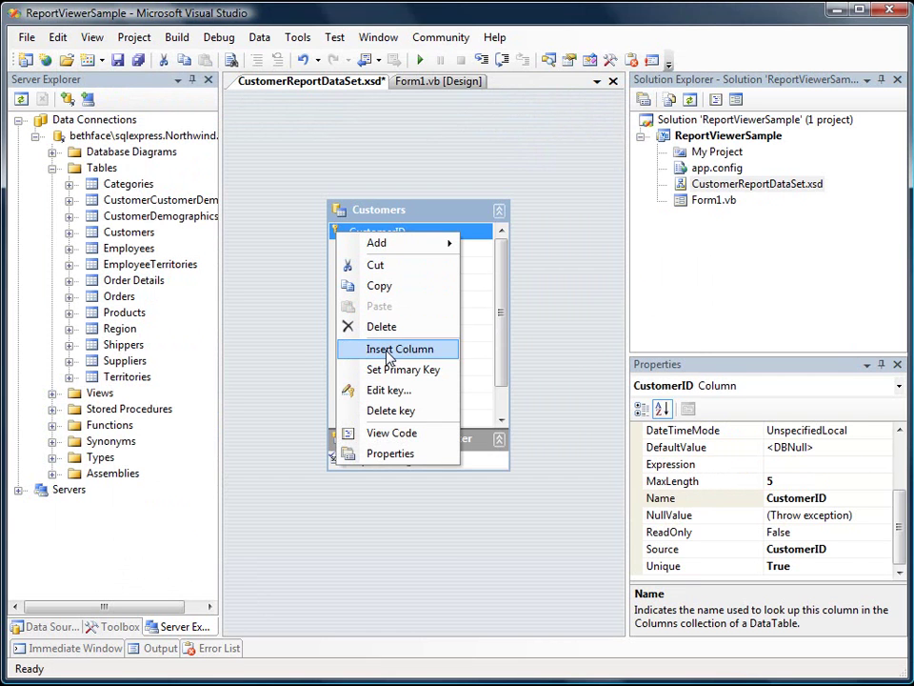
left_click(403, 419)
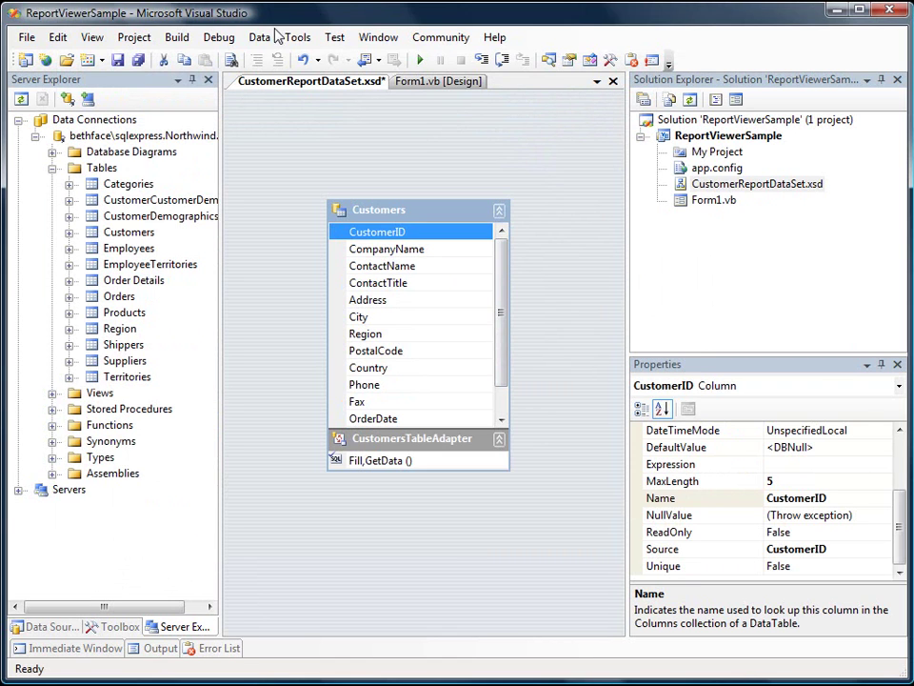
left_click(117, 59)
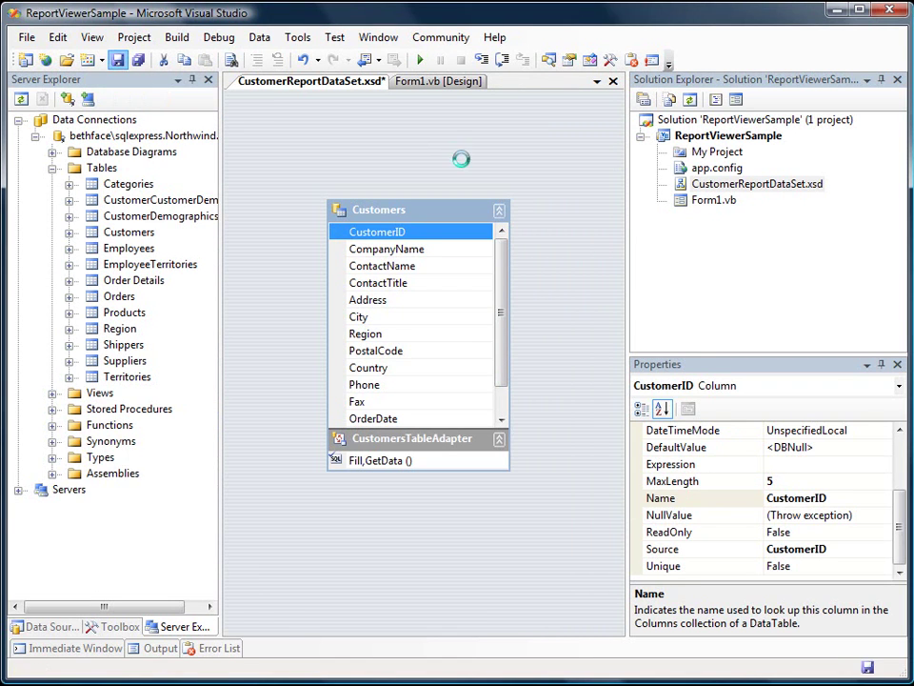
- Add a ReportViewer control to Form1 and dock it in its parent container
left_click(416, 84)
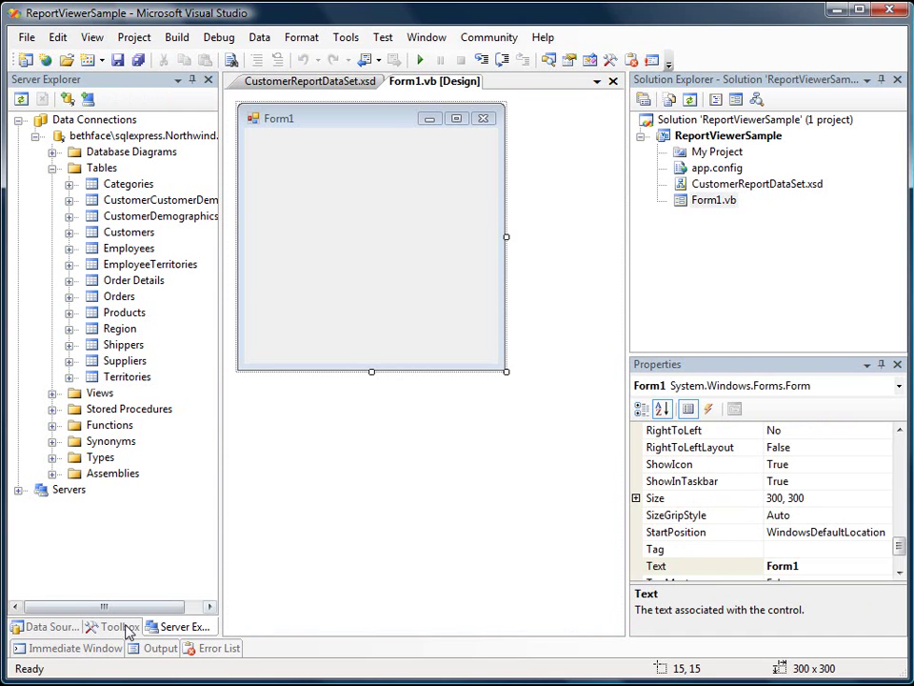
left_click(117, 629)
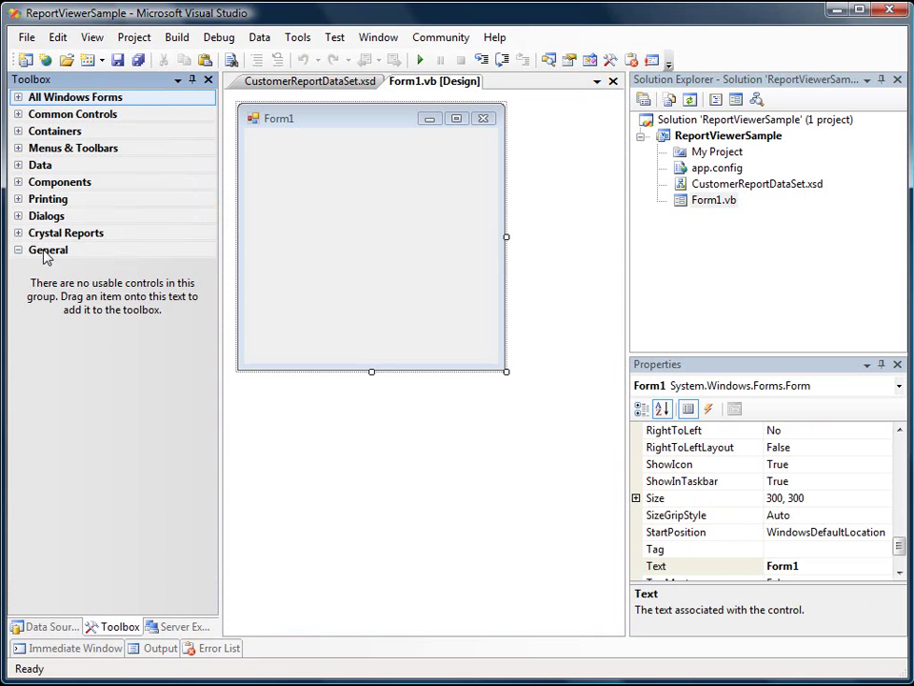
left_click(18, 166)
left_click(61, 269)
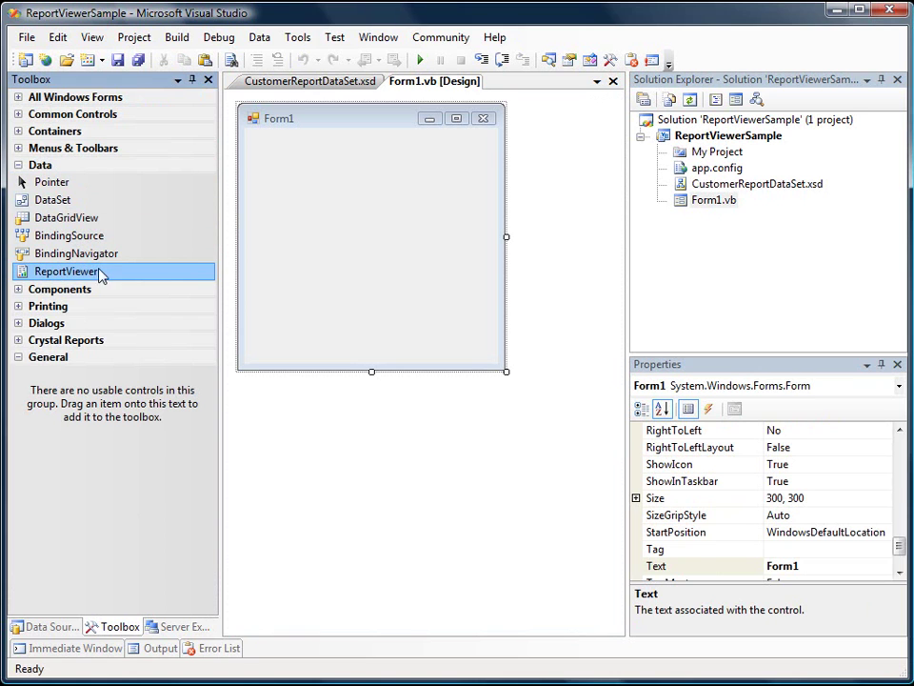
left_click_drag(112, 277, 273, 161)
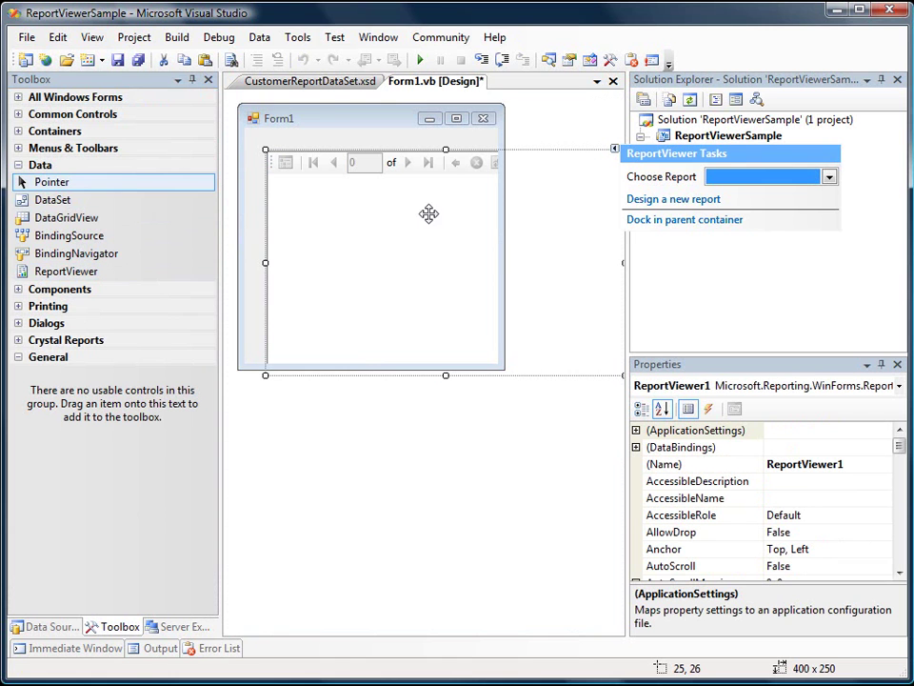
left_click(682, 219)
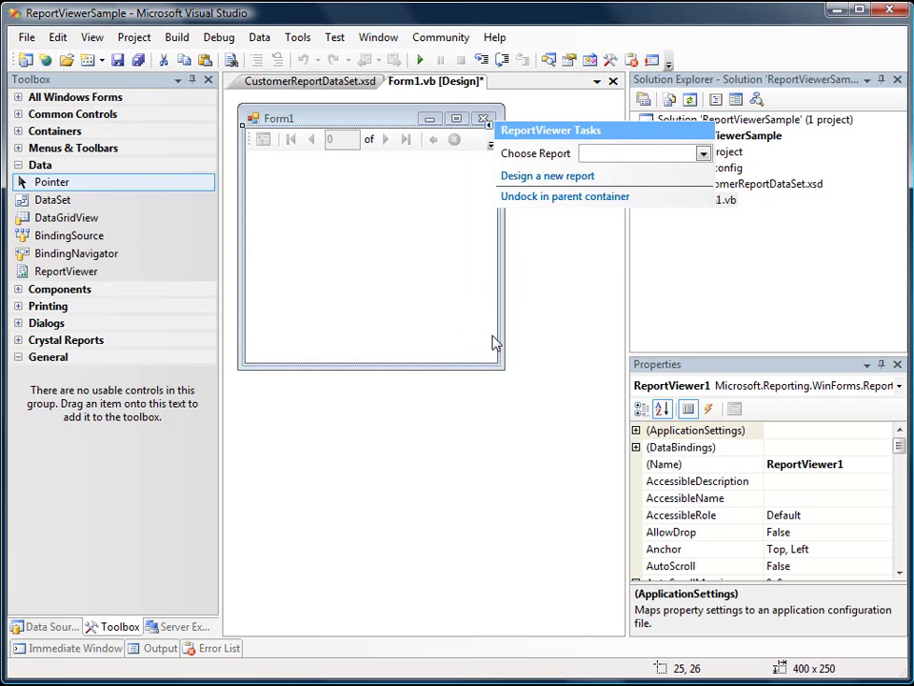
- Check the reports available to the ReportViewer, and start designing a new report for it
left_click(703, 153)
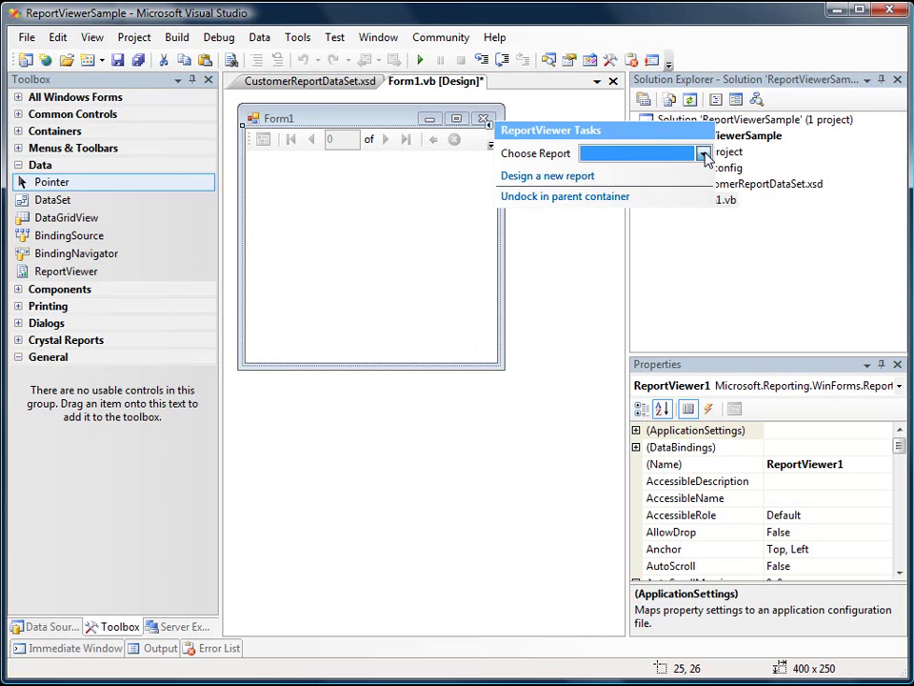
left_click(701, 154)
left_click(701, 154)
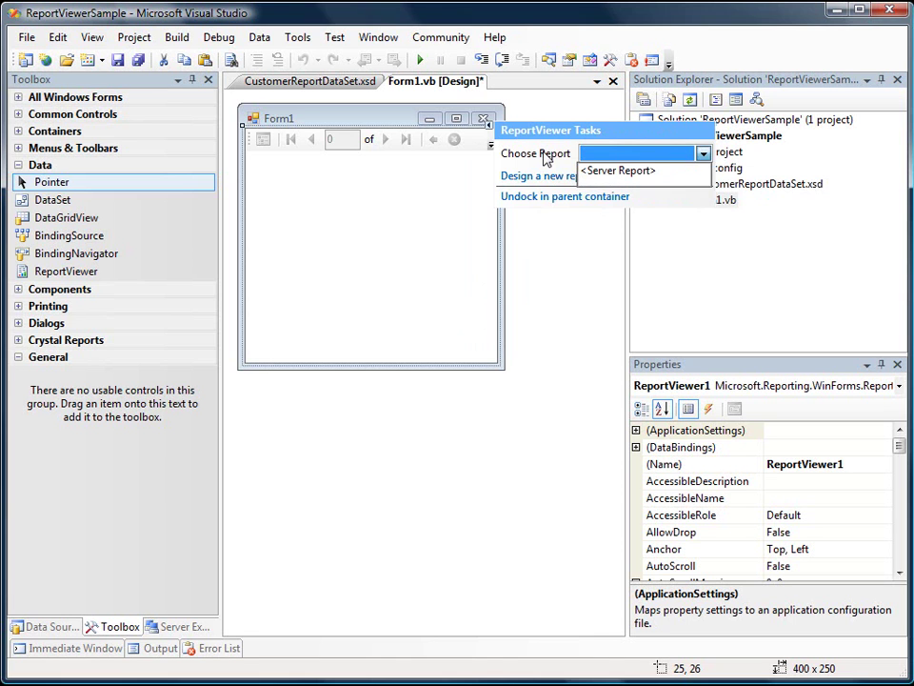
left_click(530, 181)
left_click(532, 181)
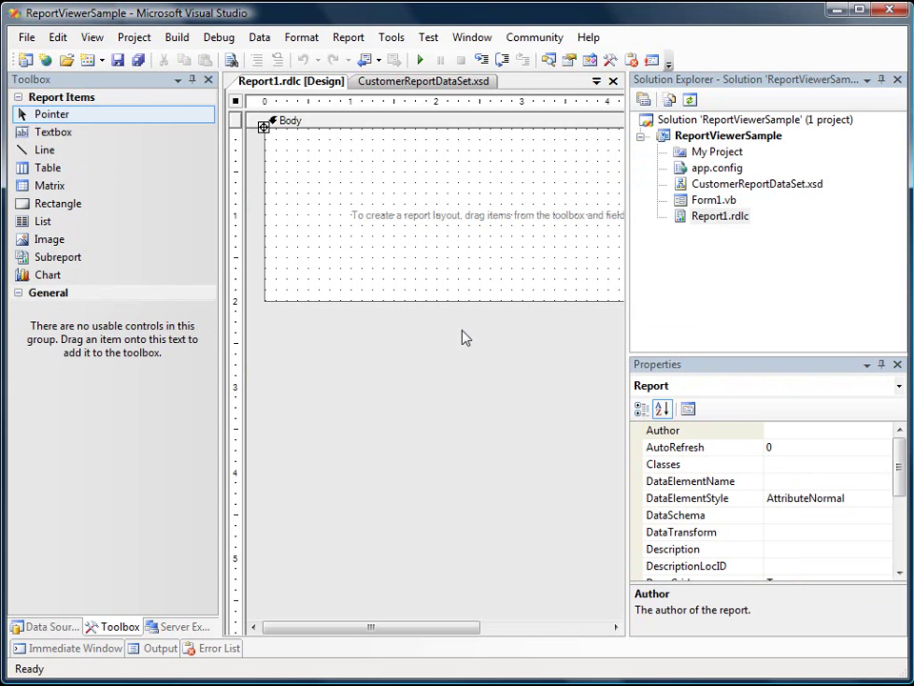
- Auto-hide the Solution Explorer and Properties windows to widen the report design area
left_click(881, 80)
left_click(861, 80)
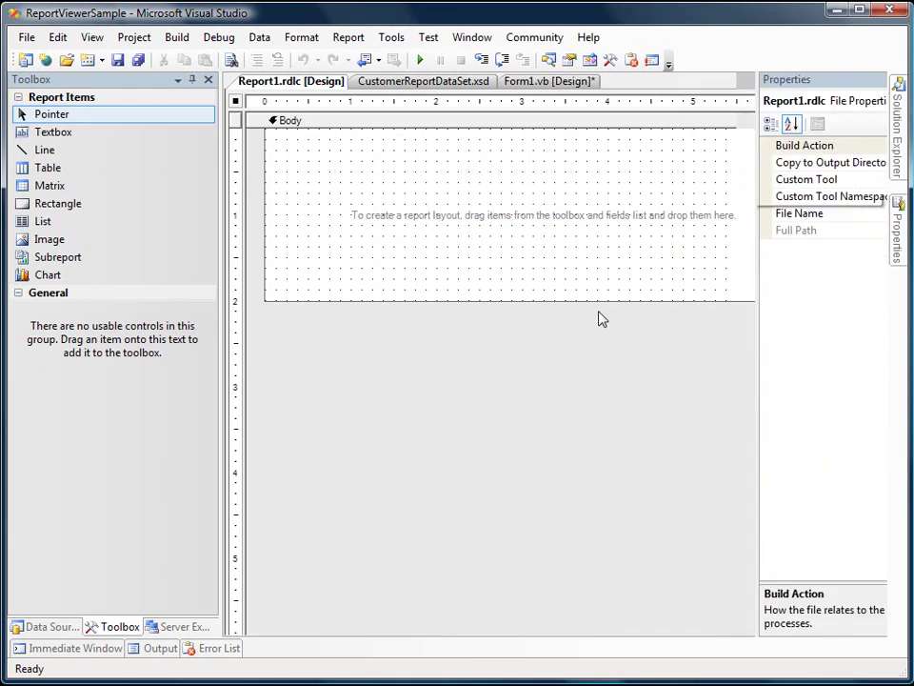
left_click(534, 359)
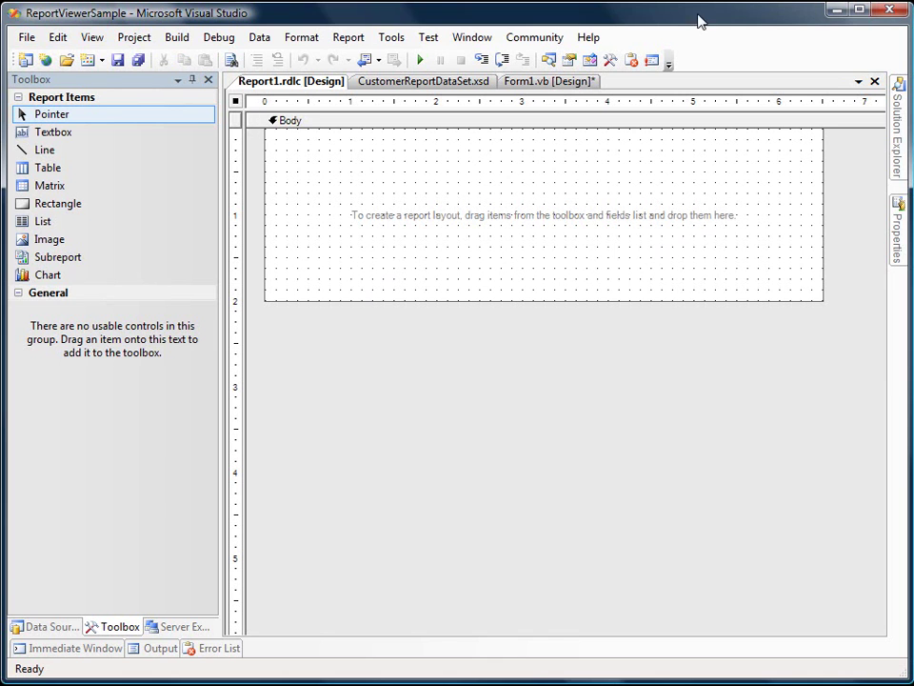
- Add a List to the report body, enlarged to about 6 by 1.7 inches, and display the Customers fields of CustomerReportDataSet
left_click_drag(40, 227, 293, 148)
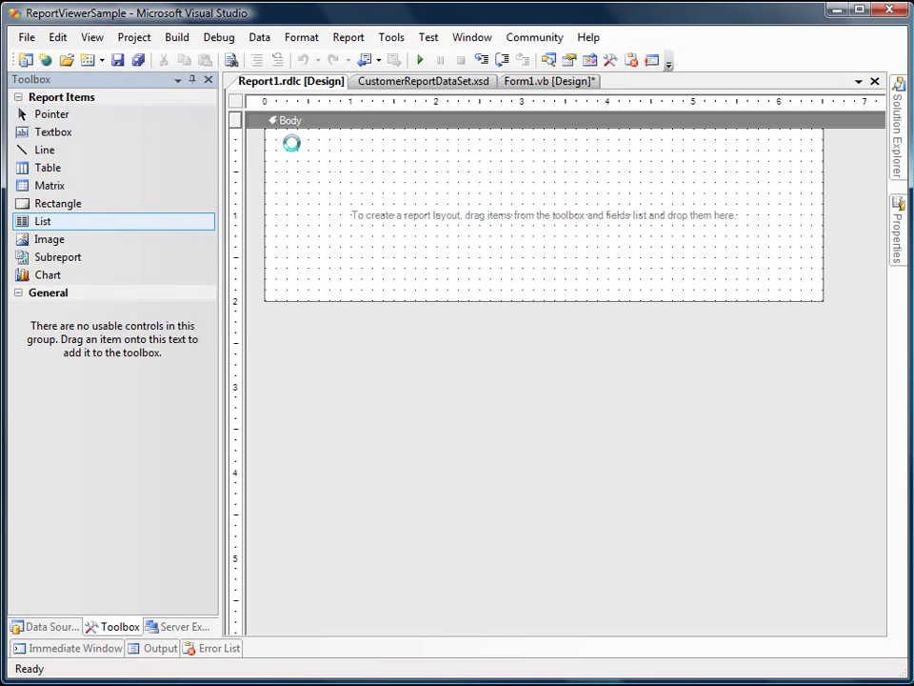
left_click_drag(461, 229, 803, 285)
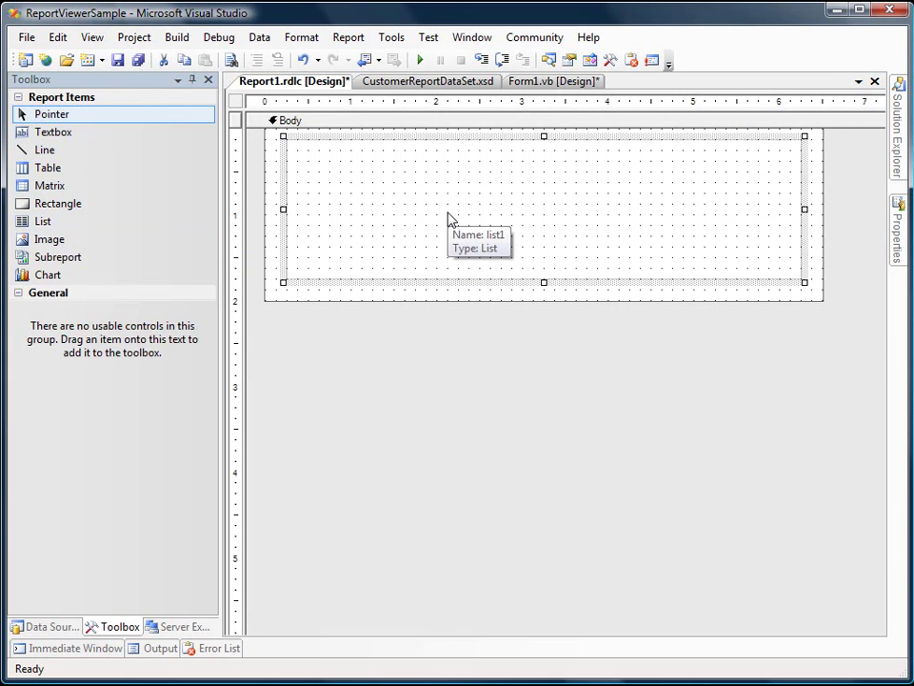
left_click(53, 629)
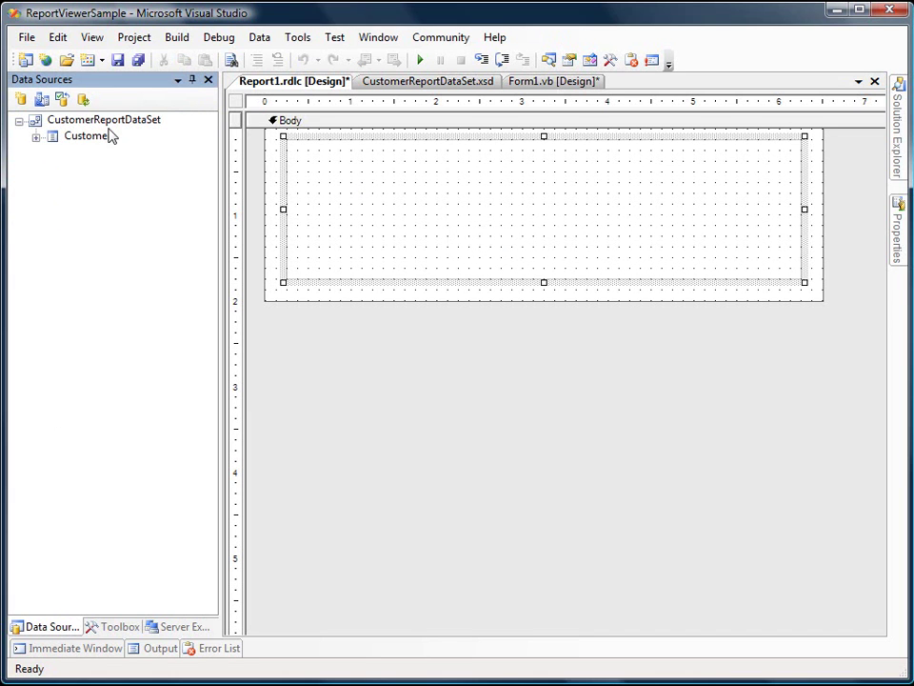
left_click(36, 138)
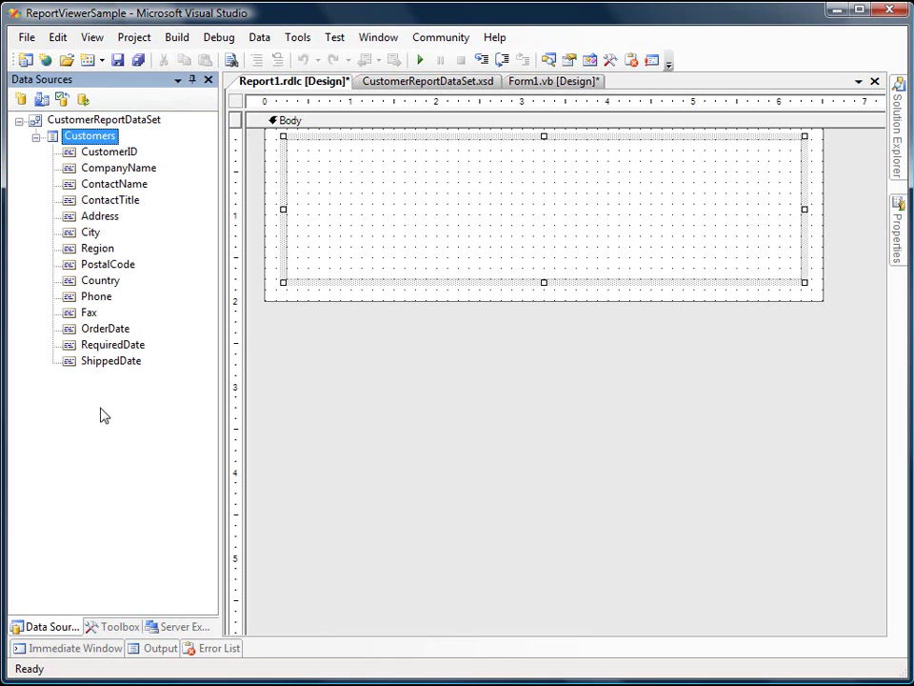
- Place the CustomerID and CompanyName fields side by side in the list's first row, widening CompanyName to about 3.5 inches
left_click(255, 13)
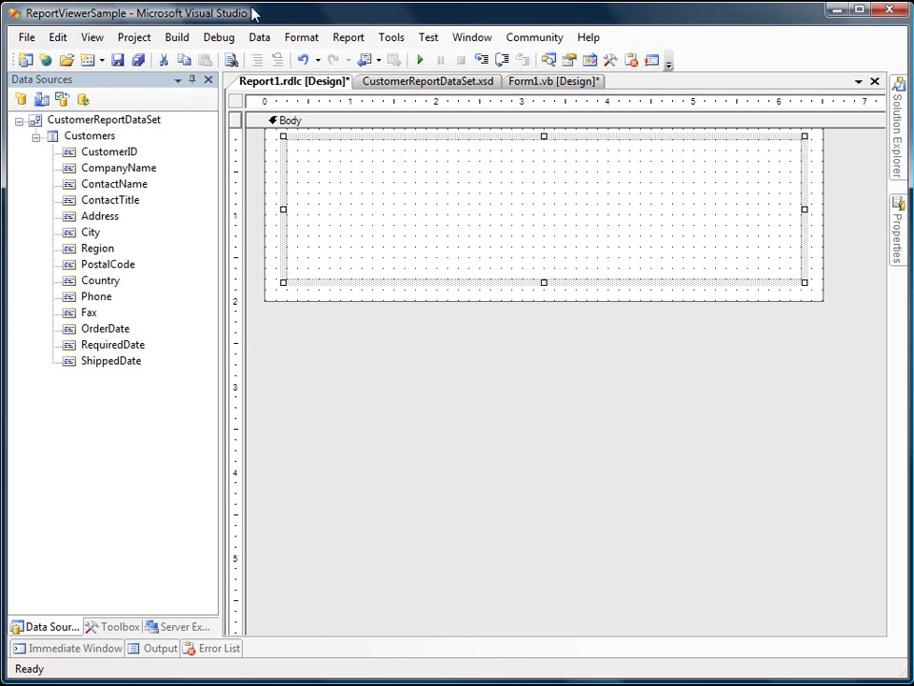
left_click_drag(100, 152, 298, 160)
left_click_drag(85, 168, 394, 158)
left_click_drag(485, 160, 706, 160)
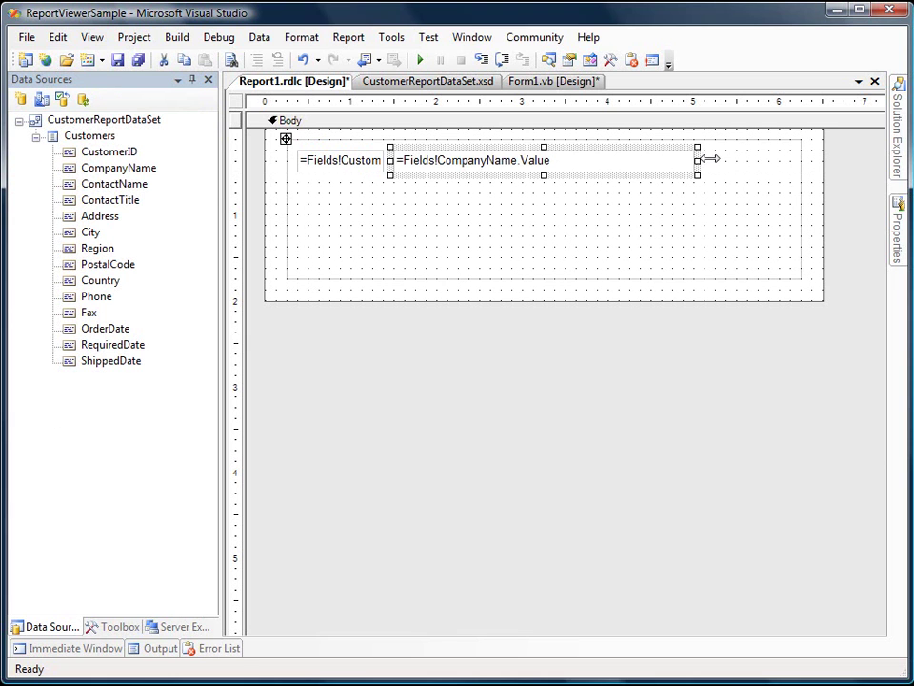
- Add the ContactName field directly beneath CustomerID and widen it to about 4.6 inches, ending flush with CompanyName
left_click_drag(67, 183, 302, 190)
left_click_drag(390, 193, 698, 201)
left_click_drag(336, 179, 337, 168)
left_click(411, 257)
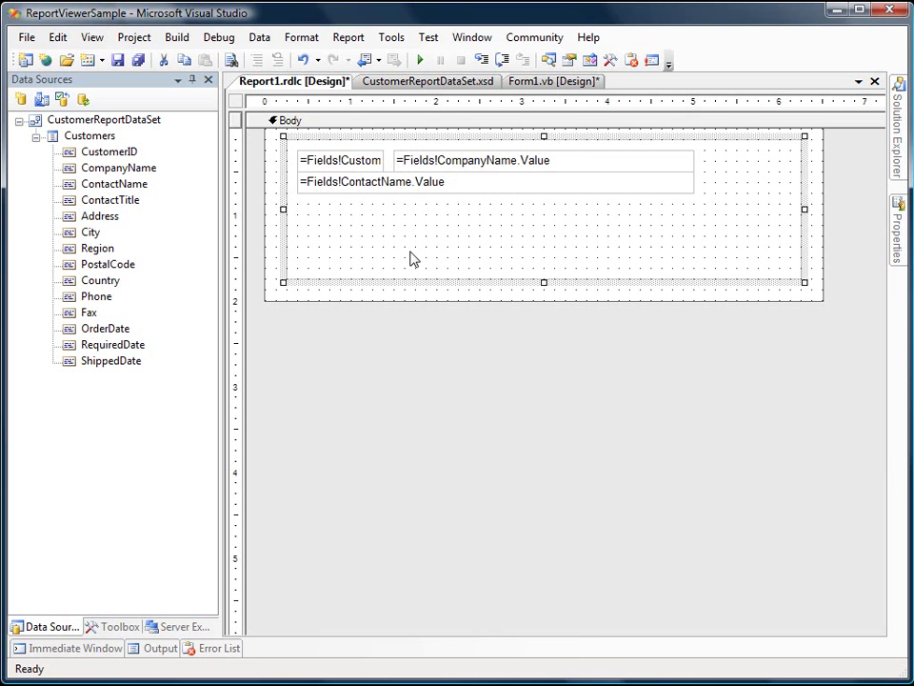
- Insert a table below ContactName in the list and place OrderDate, RequiredDate and ShippedDate in its three detail cells
left_click(113, 629)
left_click_drag(35, 175, 302, 207)
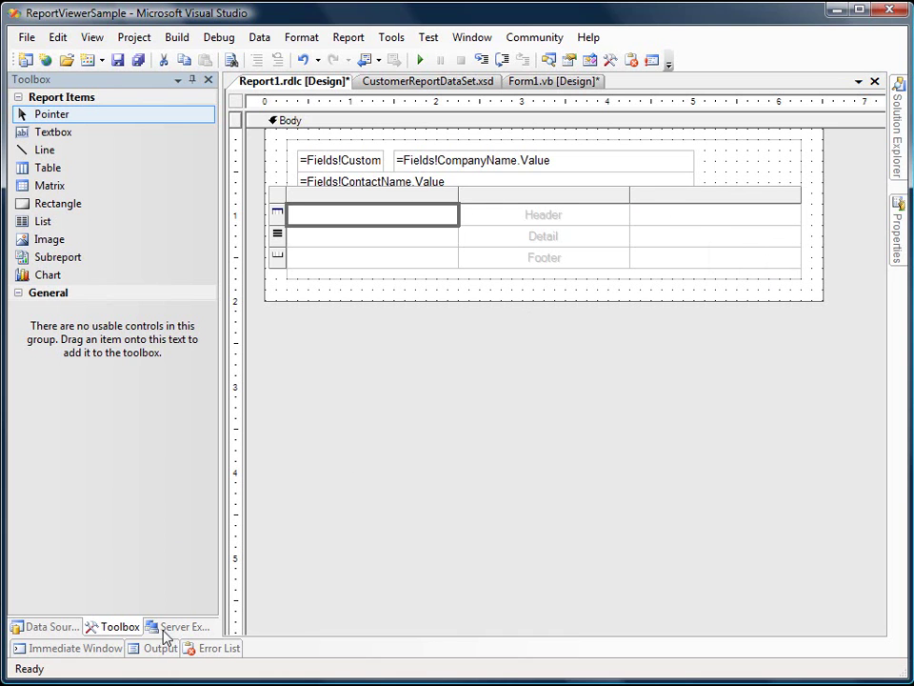
left_click(57, 628)
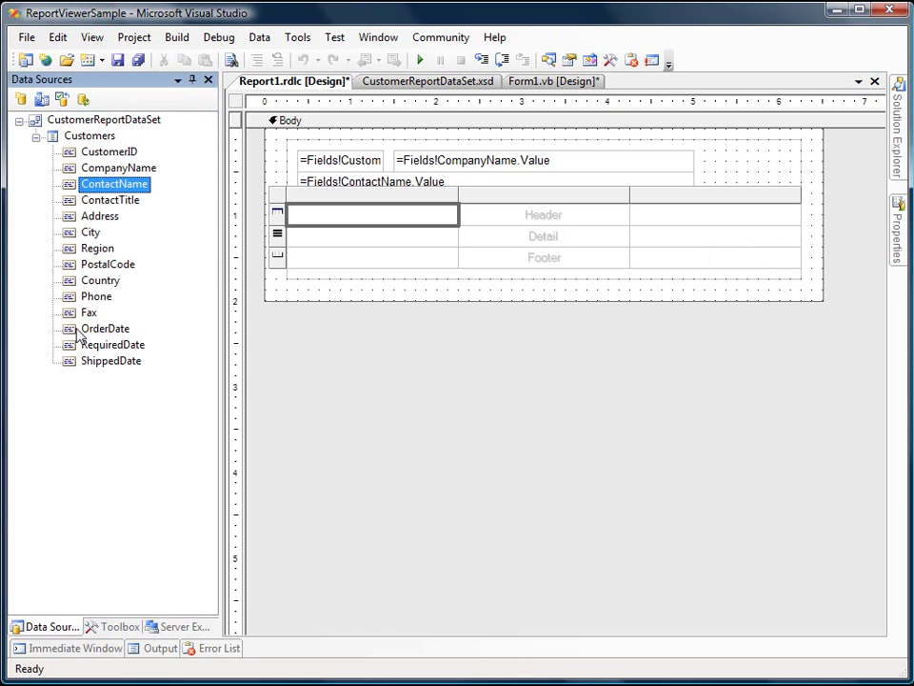
left_click_drag(68, 330, 298, 237)
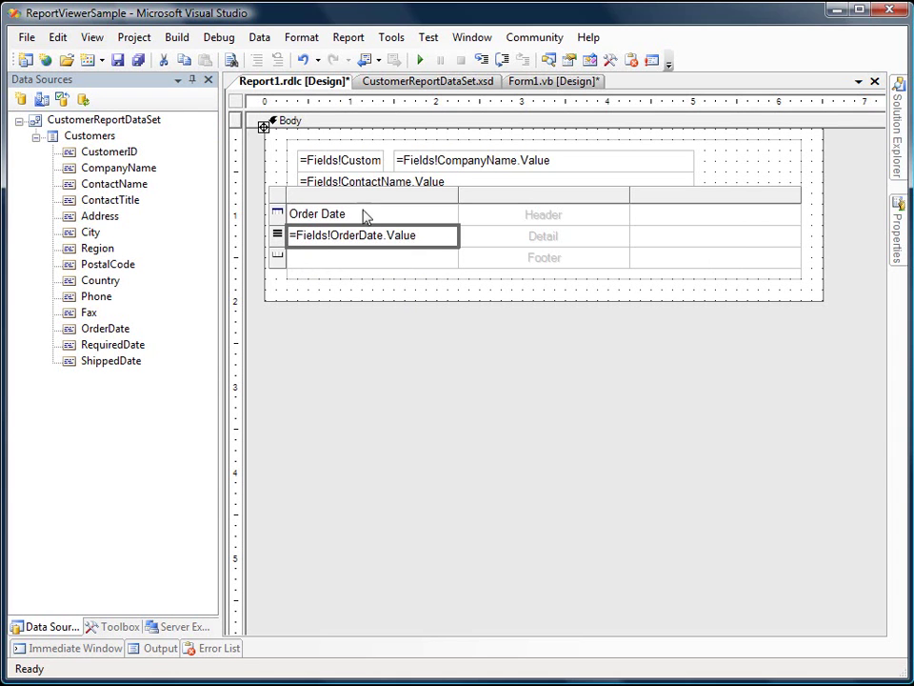
left_click(70, 347)
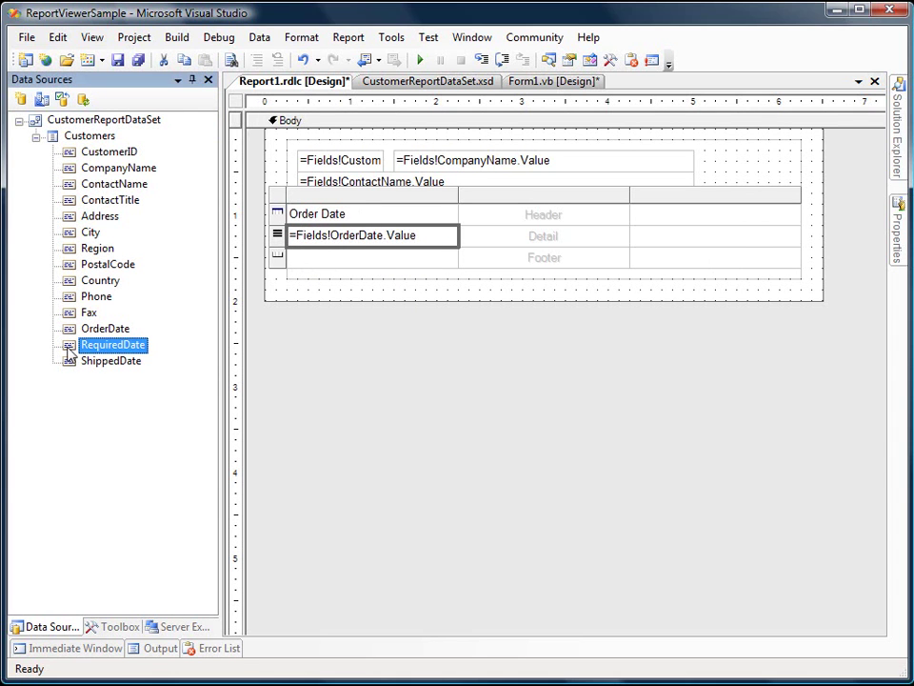
left_click_drag(71, 348, 555, 244)
left_click_drag(67, 367, 641, 238)
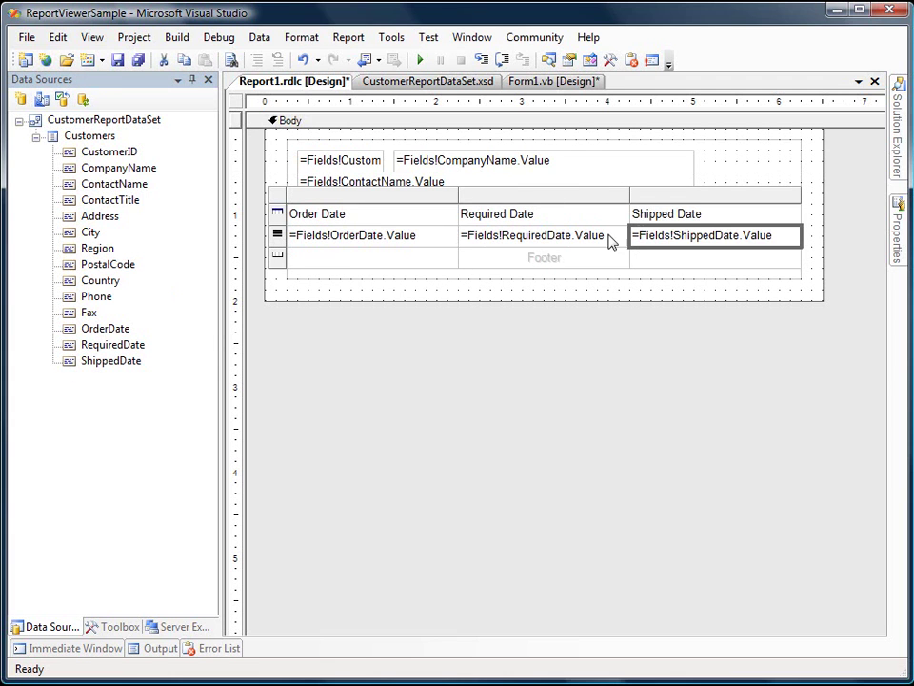
- Set the background of the table's header row to a light lavender custom color
left_click(279, 215)
mouse_move(892, 229)
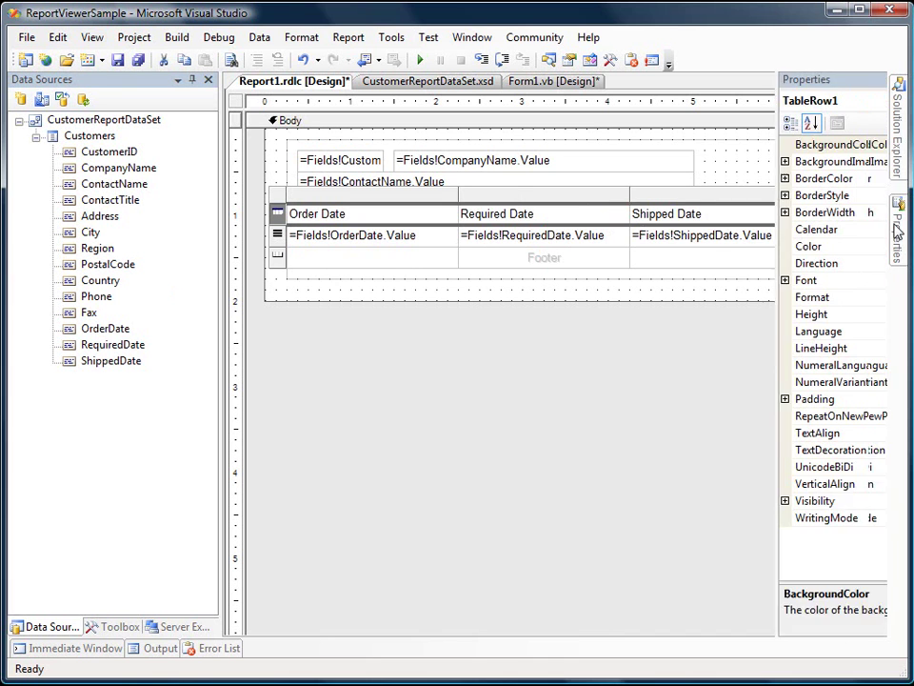
left_click(878, 145)
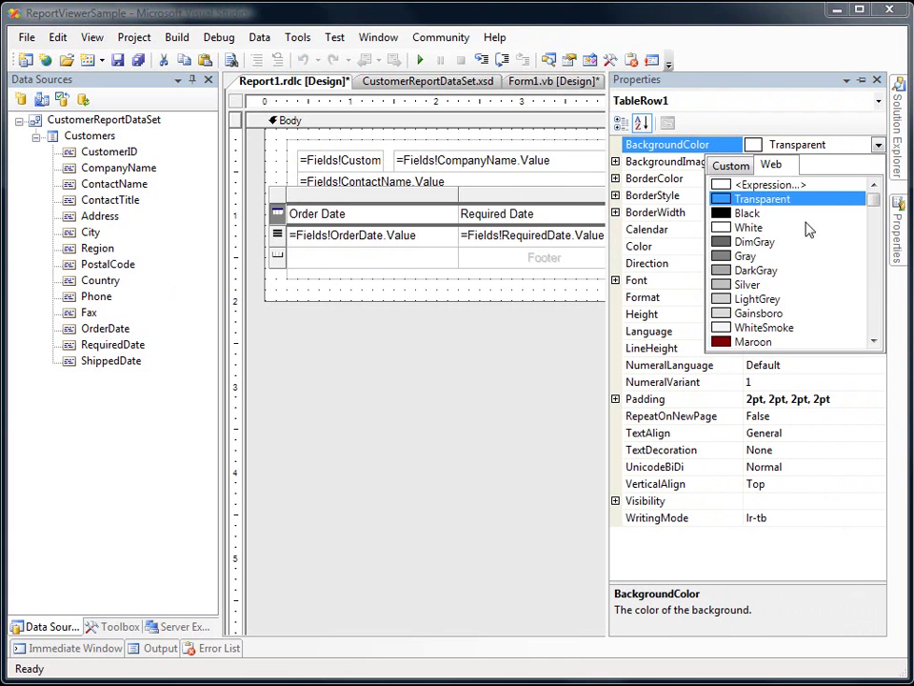
left_click(731, 165)
left_click(853, 194)
left_click(307, 307)
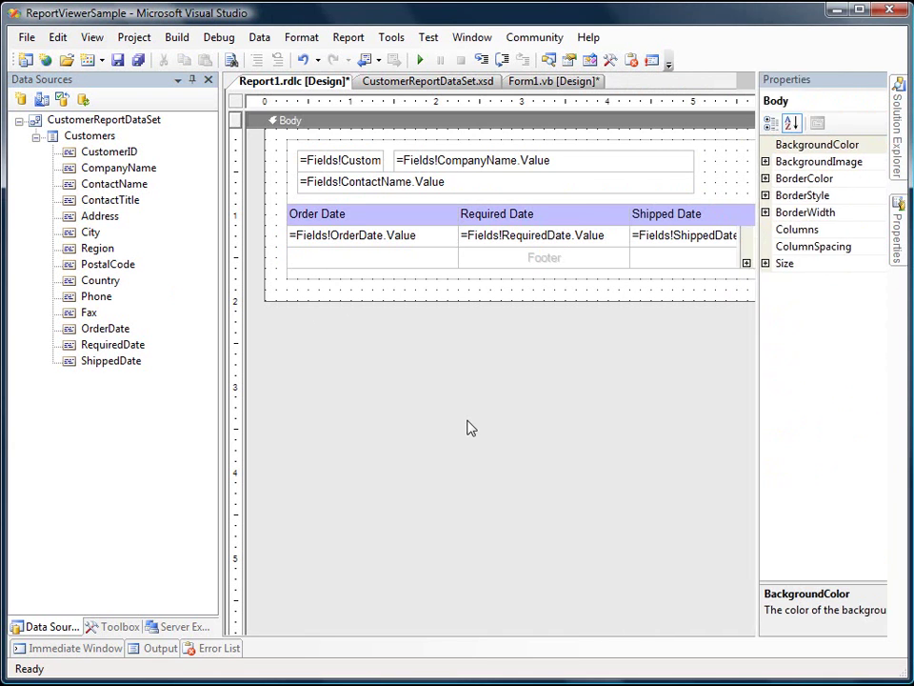
- Set the table's detail row to the d format with Left text alignment
left_click(290, 242)
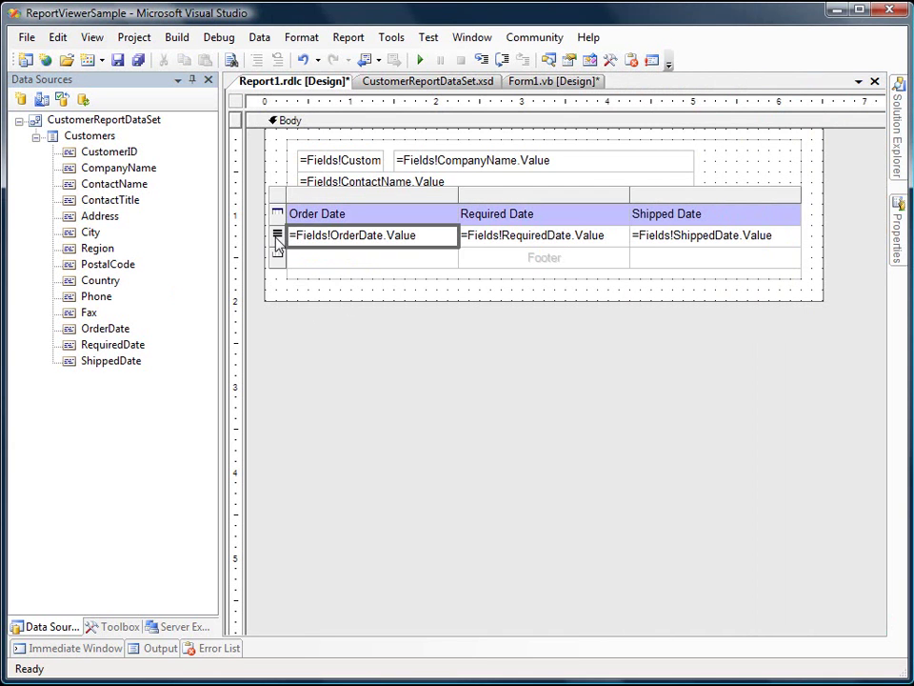
left_click(277, 238)
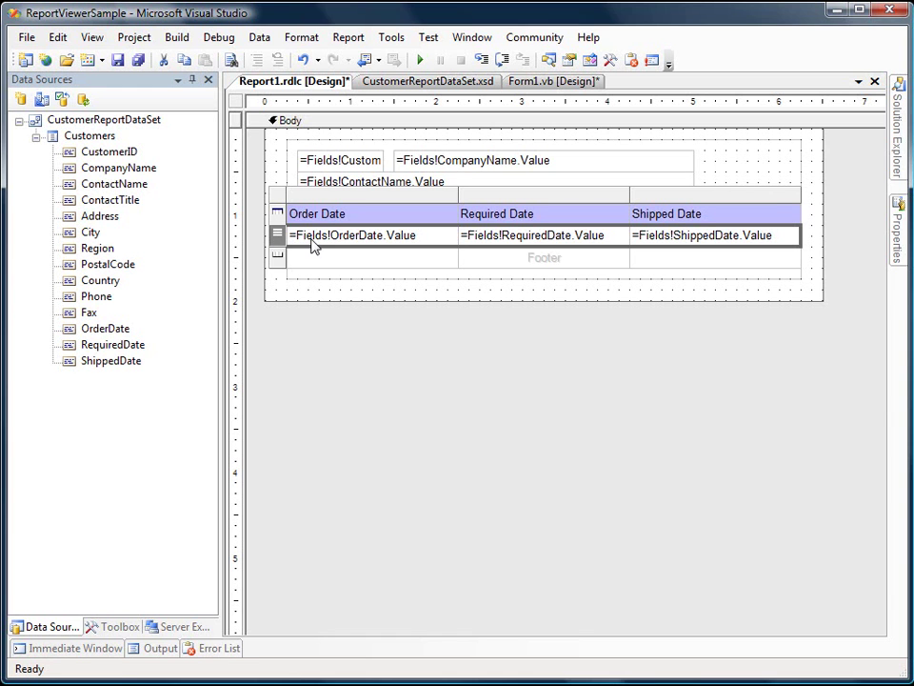
mouse_move(903, 245)
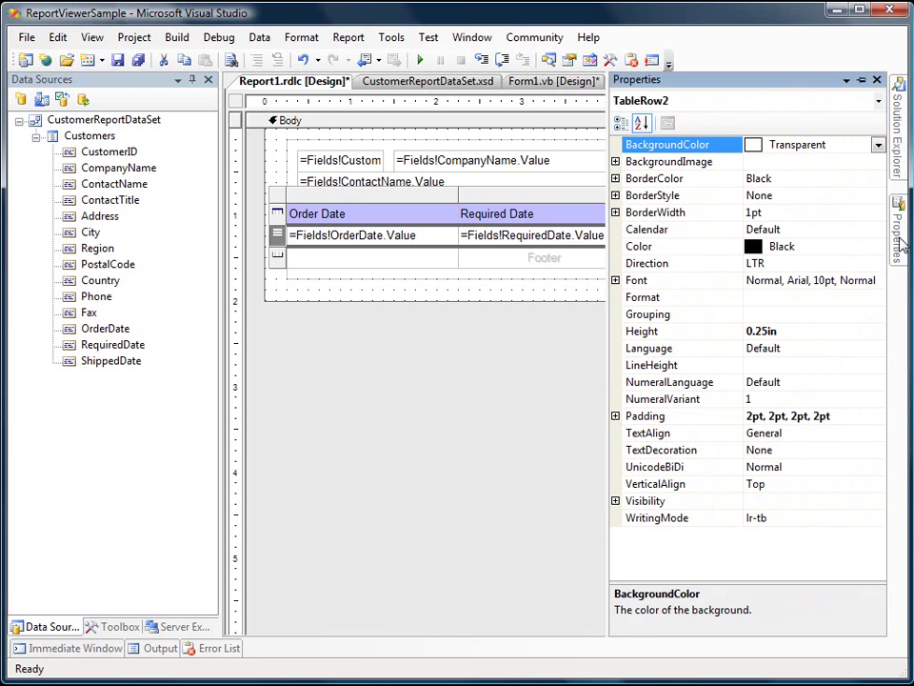
left_click(800, 296)
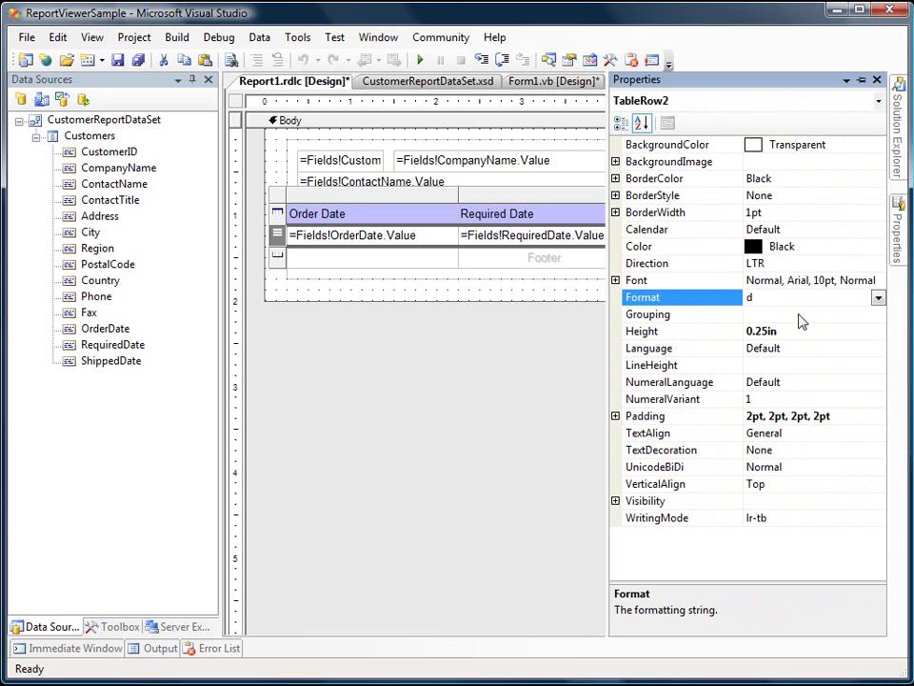
left_click(877, 434)
left_click(877, 433)
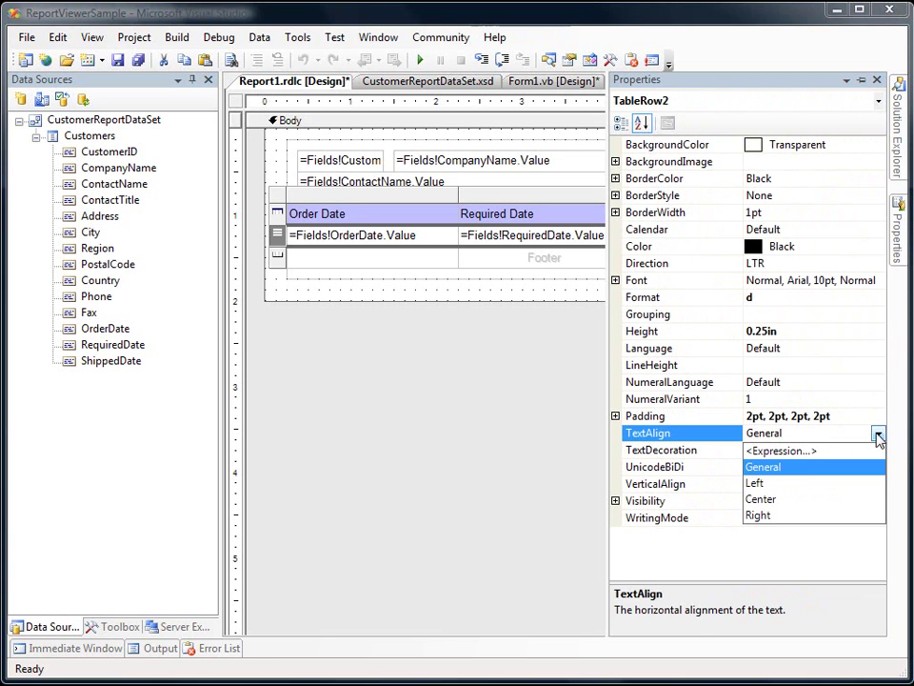
left_click(757, 483)
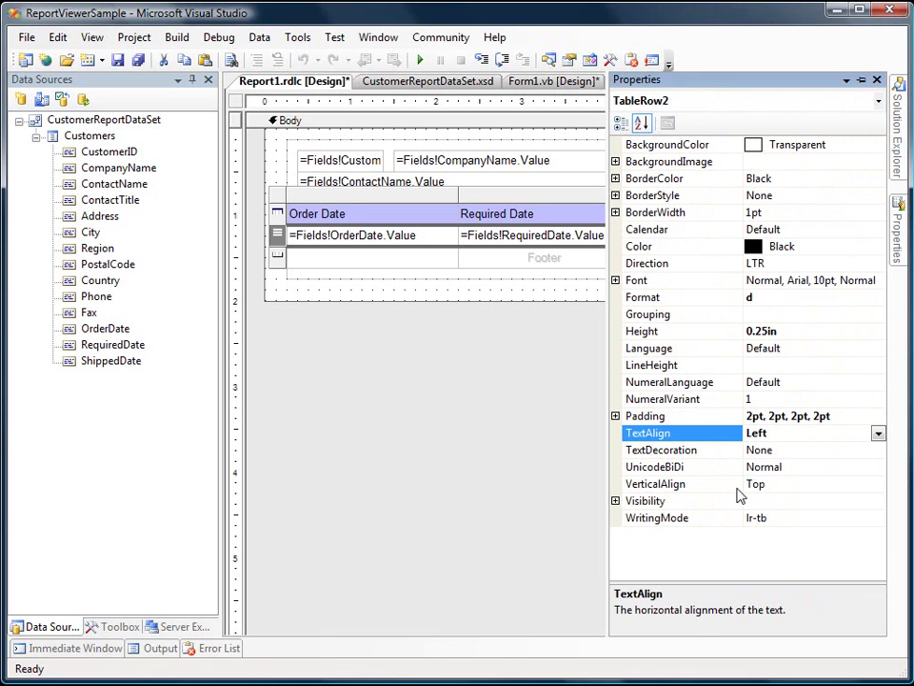
left_click(467, 371)
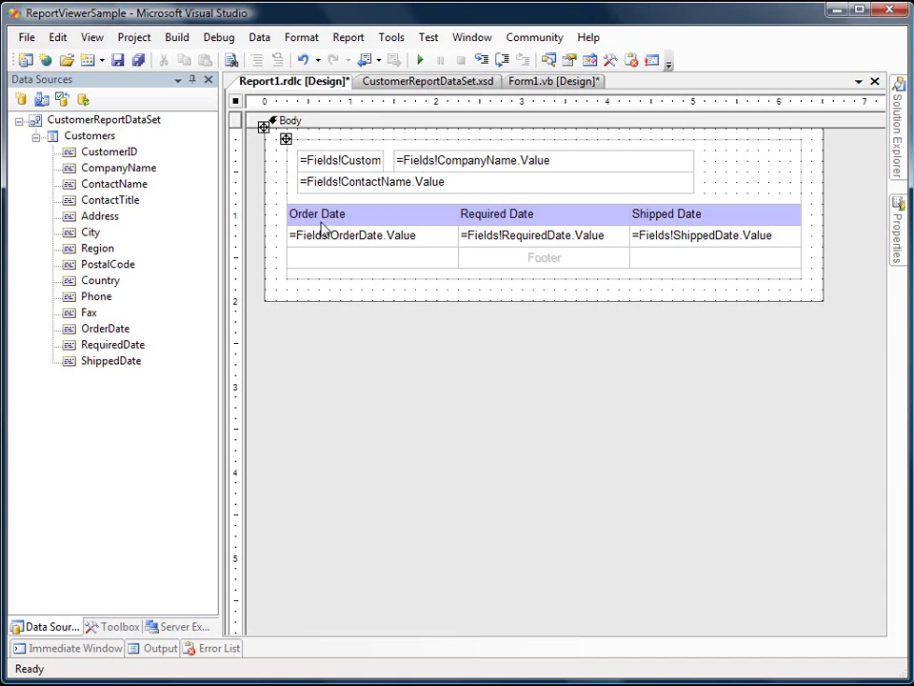
- Group the list's details on =Fields!CustomerID.Value
right_click(738, 174)
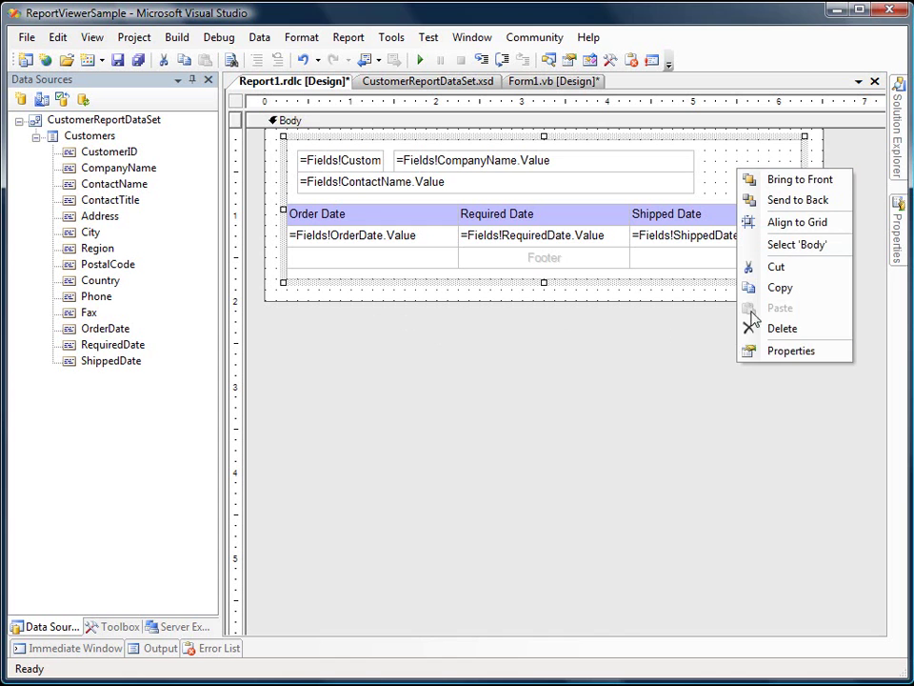
left_click(755, 352)
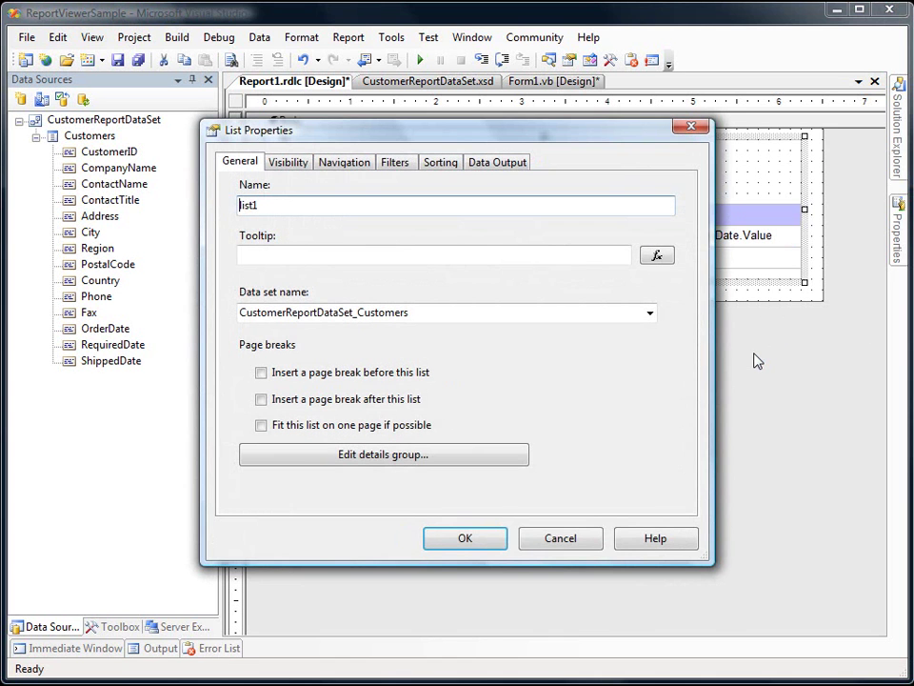
left_click(398, 468)
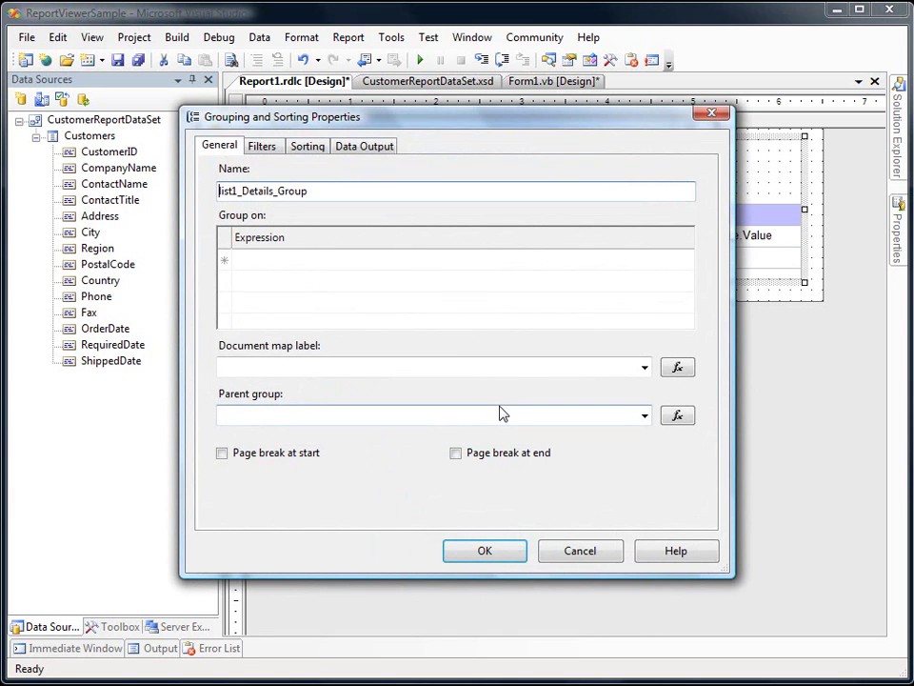
left_click(673, 261)
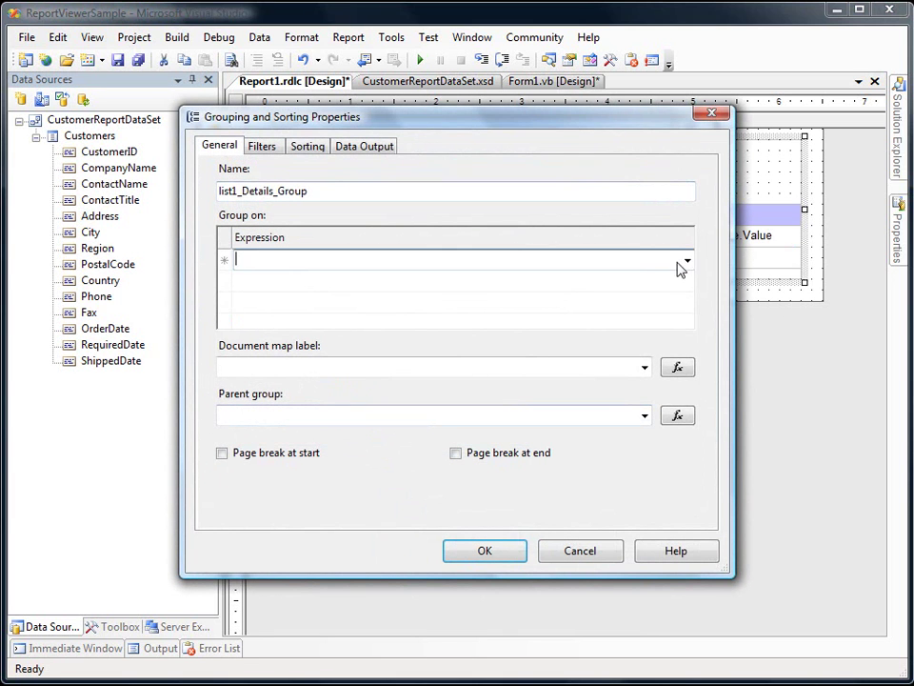
left_click(687, 260)
left_click(376, 299)
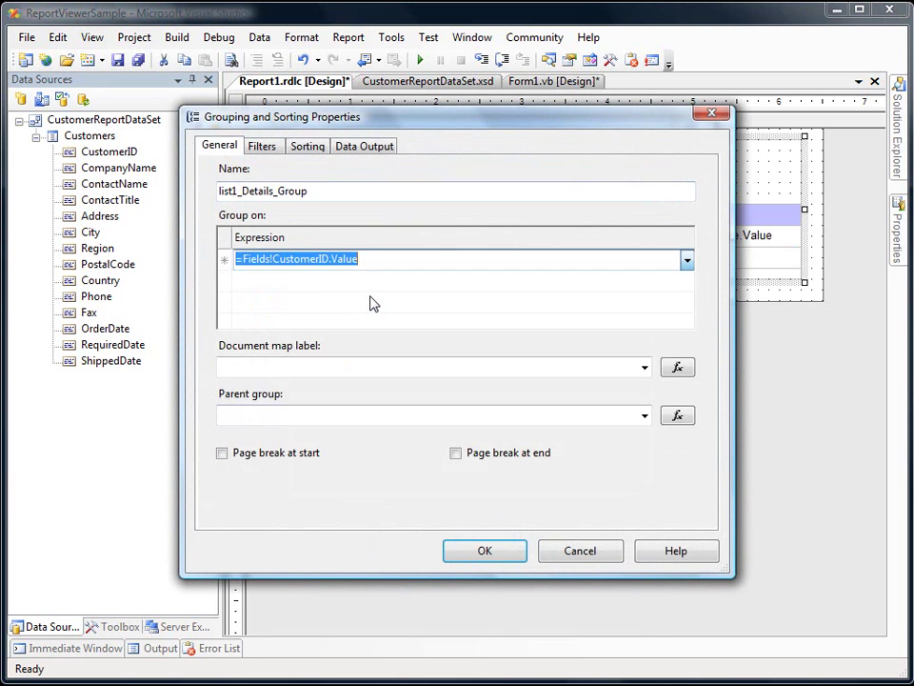
left_click(484, 552)
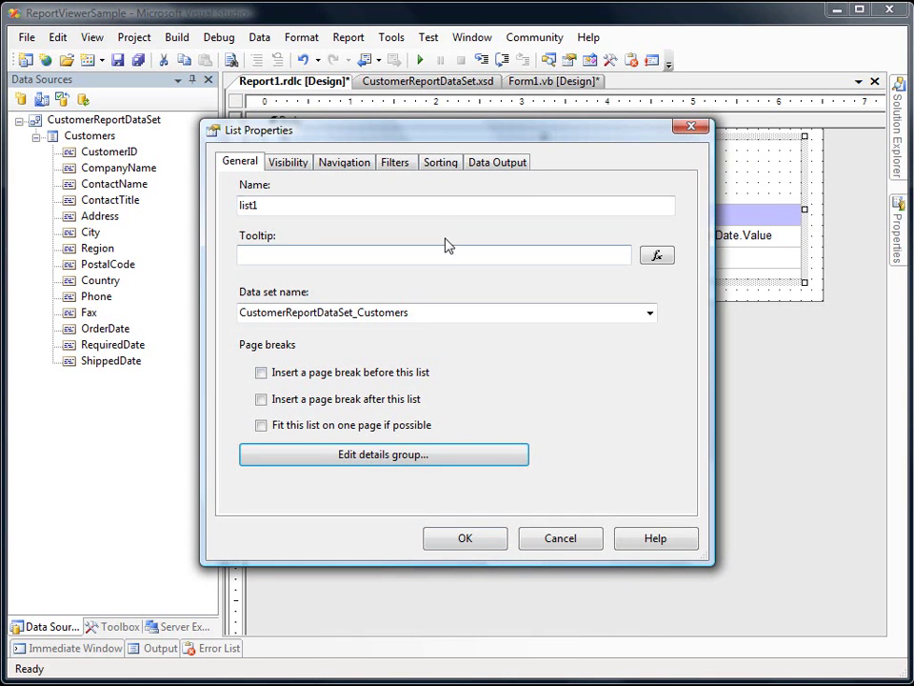
- Sort the list on =Fields!CustomerID.Value in ascending order and apply the list properties
left_click(442, 166)
left_click(461, 237)
left_click(466, 240)
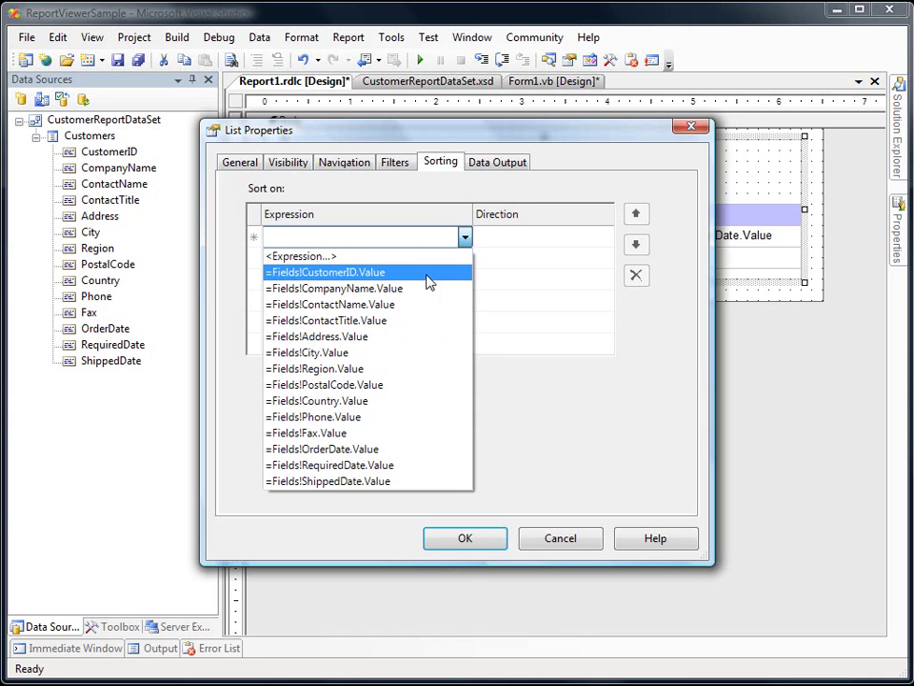
left_click(296, 273)
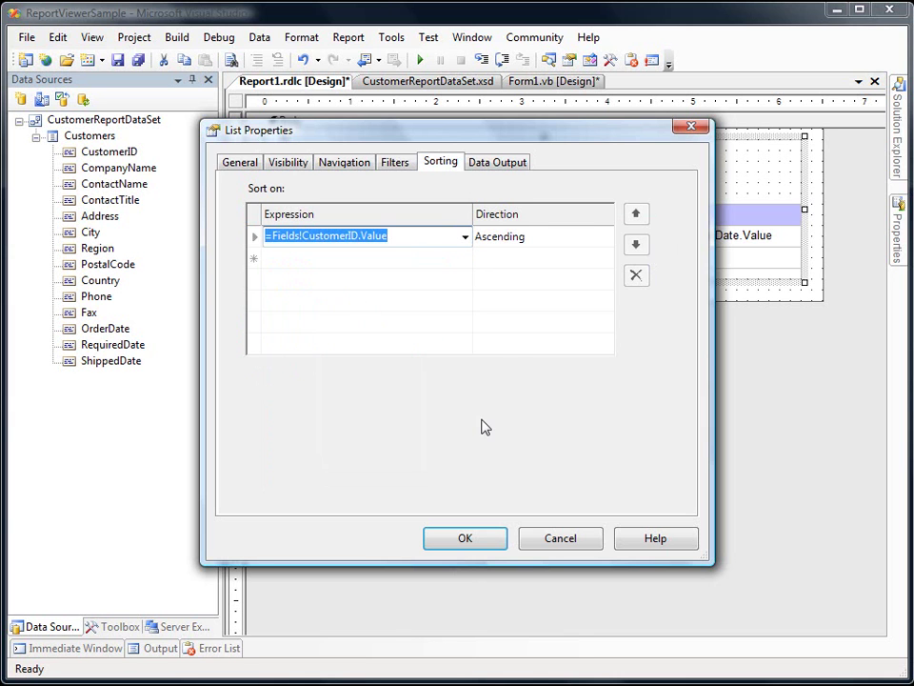
left_click(478, 547)
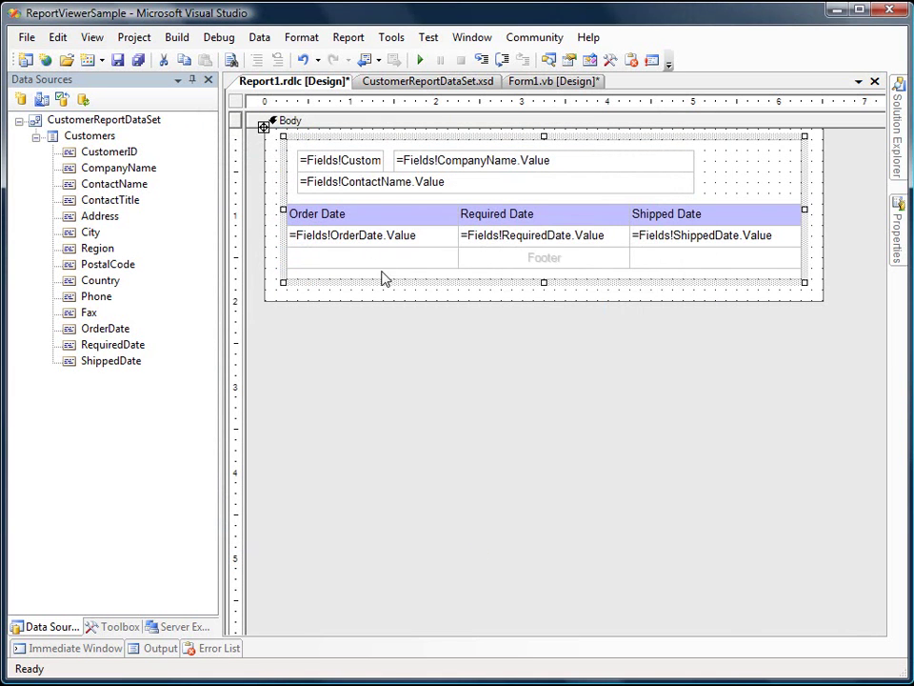
- Sort the order dates table on =Fields!OrderDate.Value in descending order
left_click(297, 214)
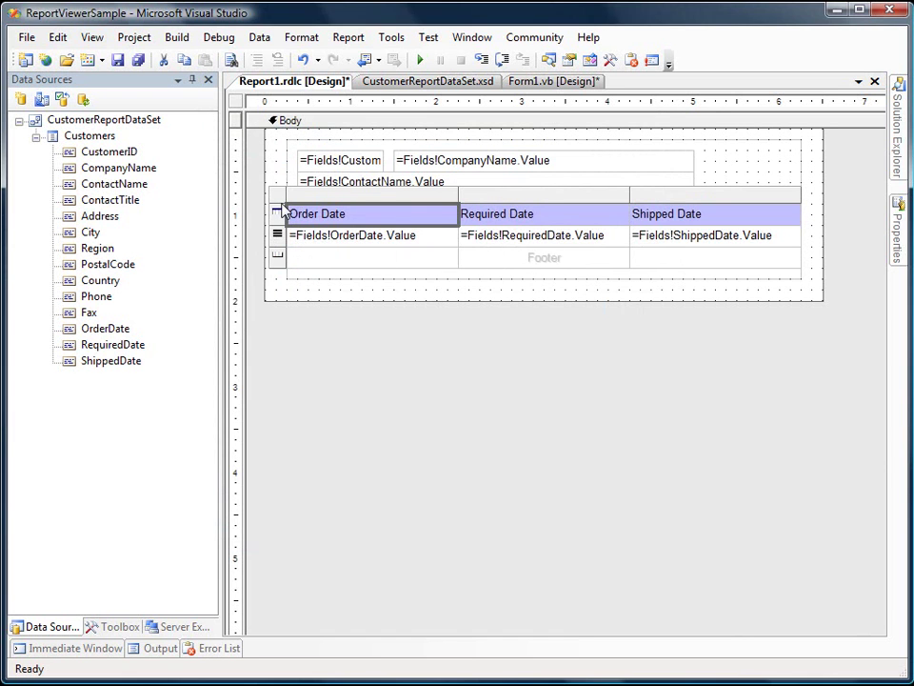
right_click(283, 207)
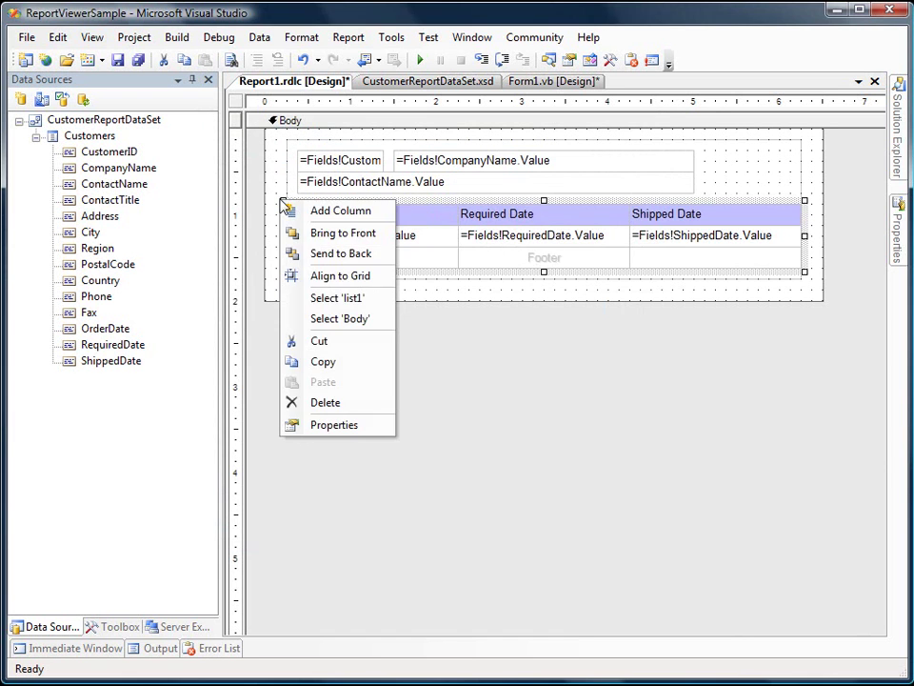
left_click(351, 429)
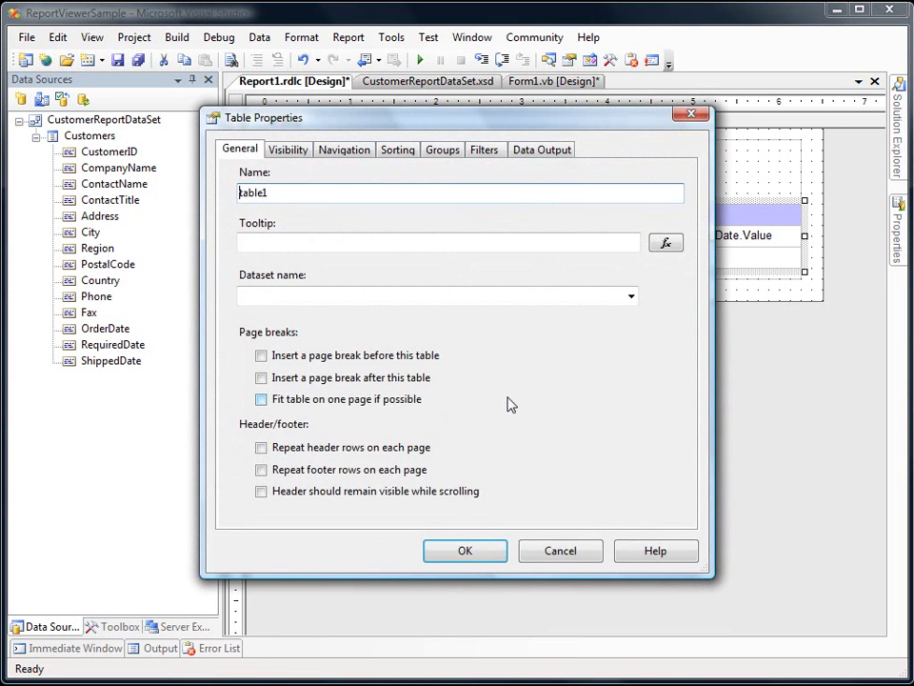
left_click(400, 150)
left_click(474, 235)
left_click(479, 236)
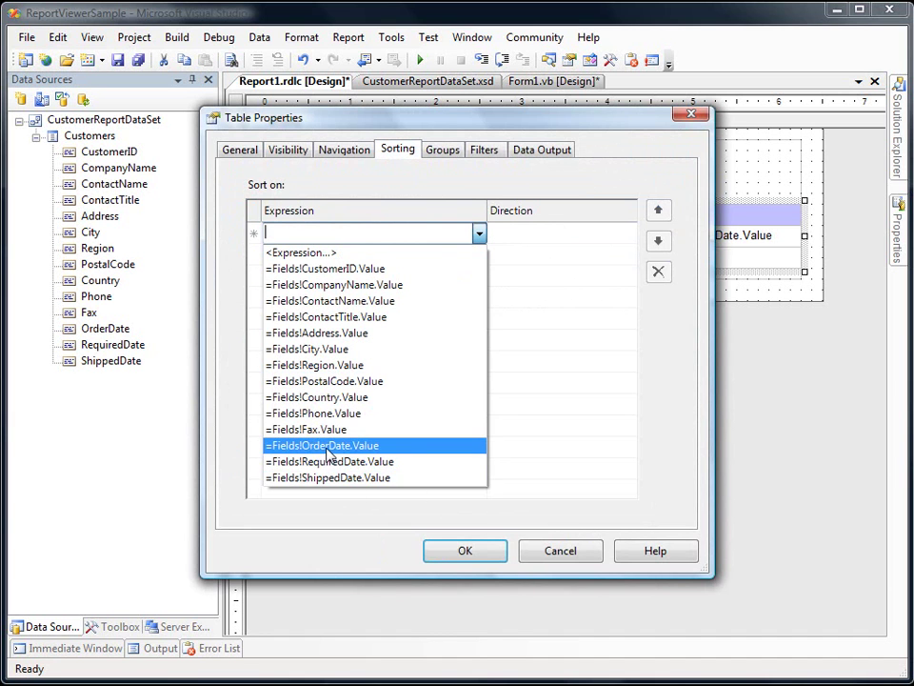
left_click(328, 446)
left_click(621, 242)
left_click(628, 236)
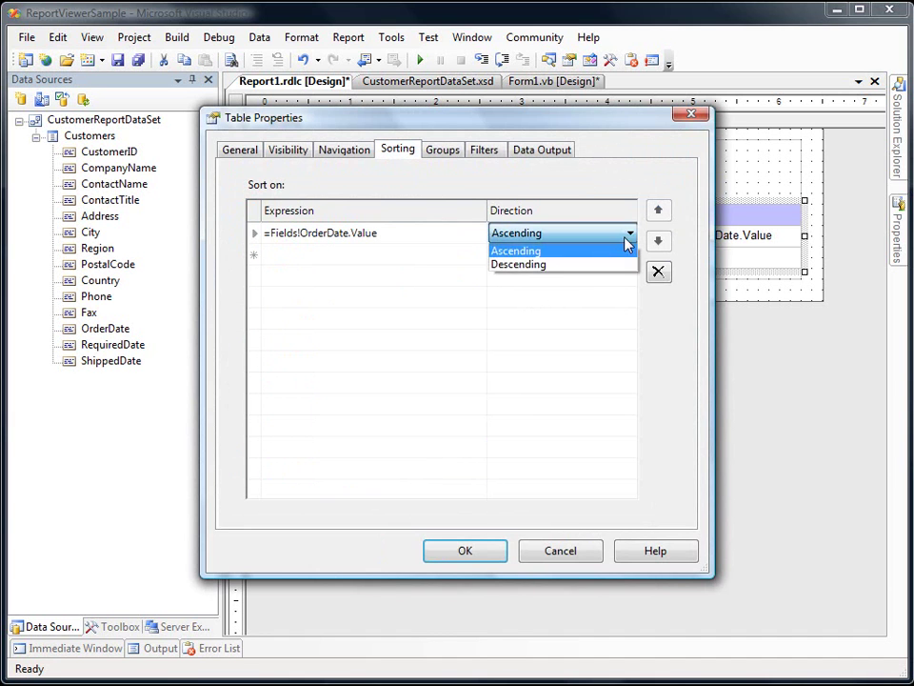
left_click(599, 266)
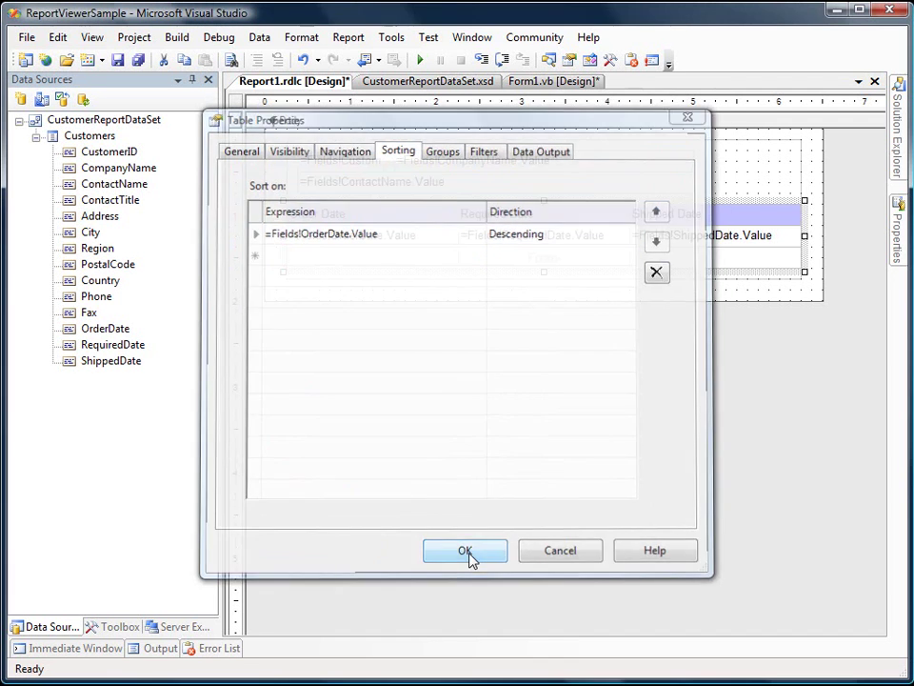
left_click(467, 551)
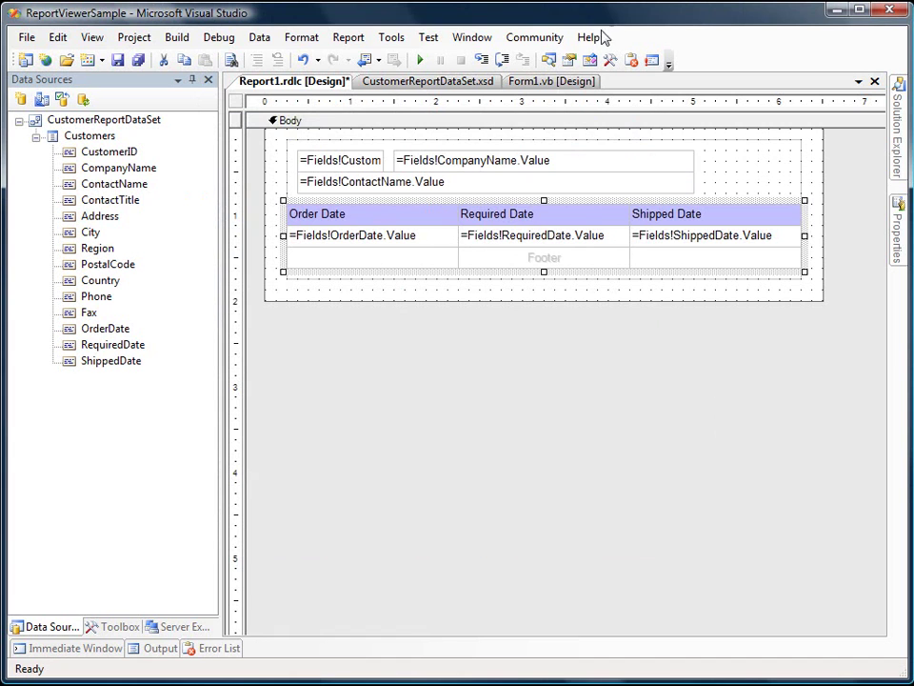
- Assign the ReportViewerSample.Report1.rdlc report to the ReportViewer control on Form1
left_click(535, 85)
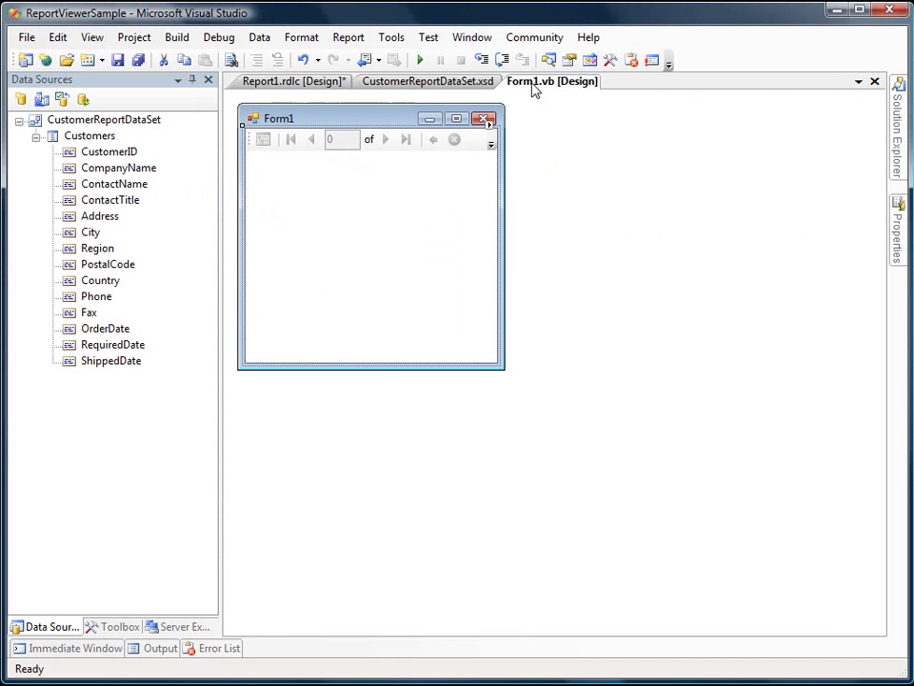
left_click(490, 130)
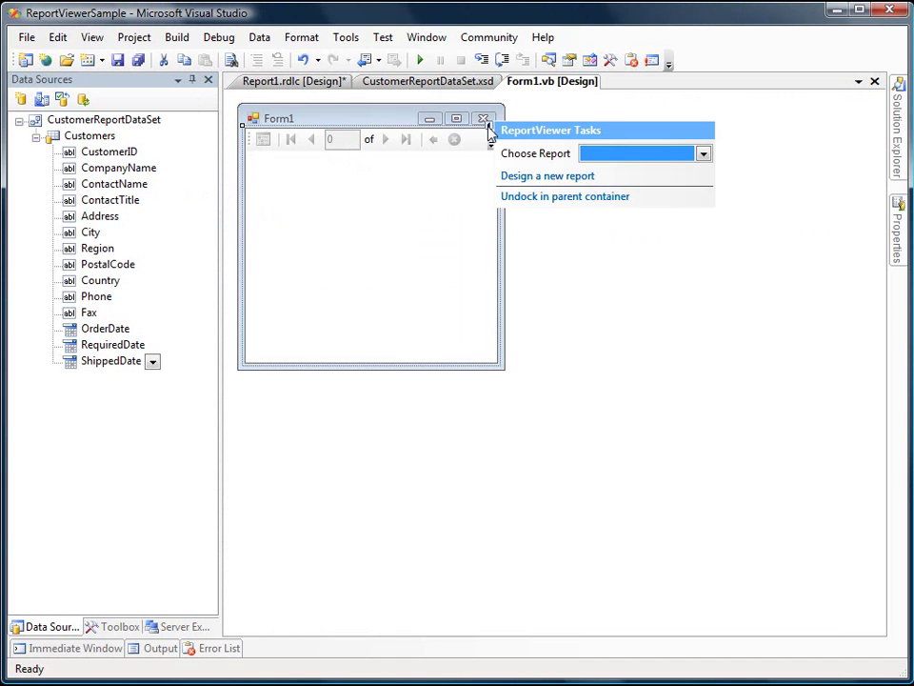
left_click(704, 155)
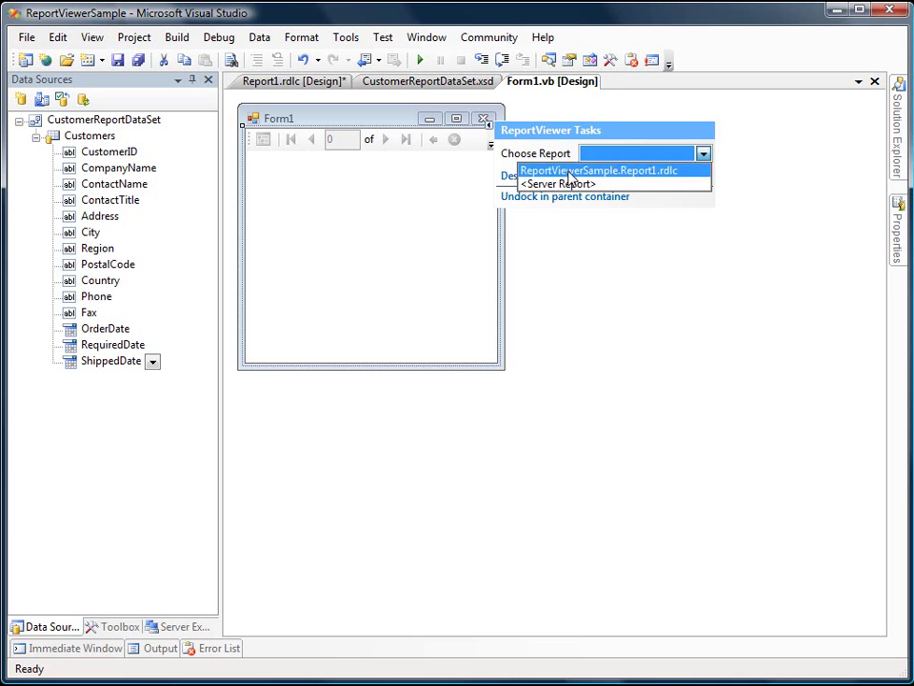
left_click(529, 172)
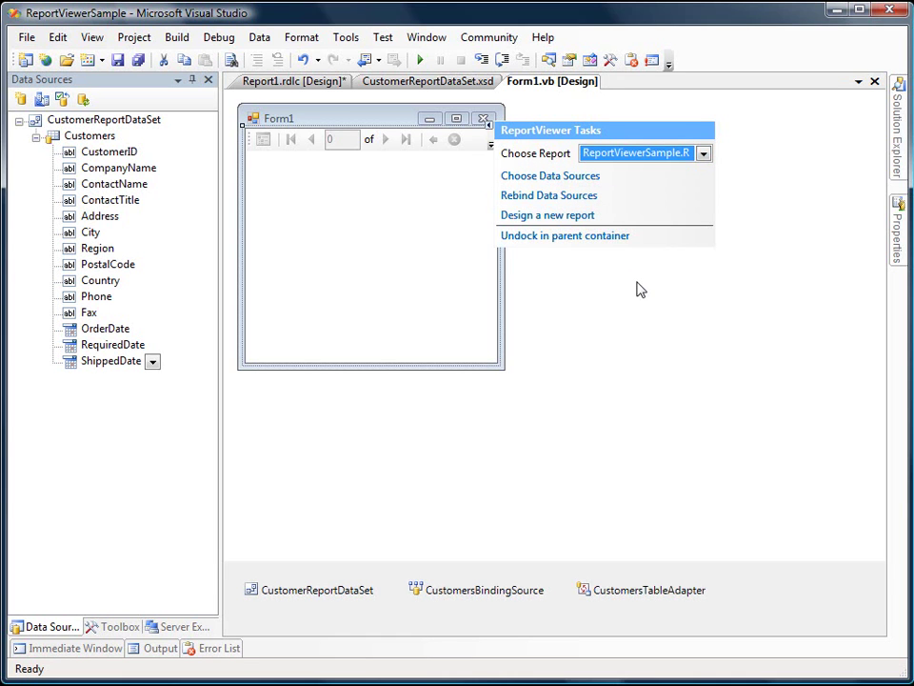
- Run the application, enlarge Form1 to check the report across its first few pages, and close the form
left_click(420, 63)
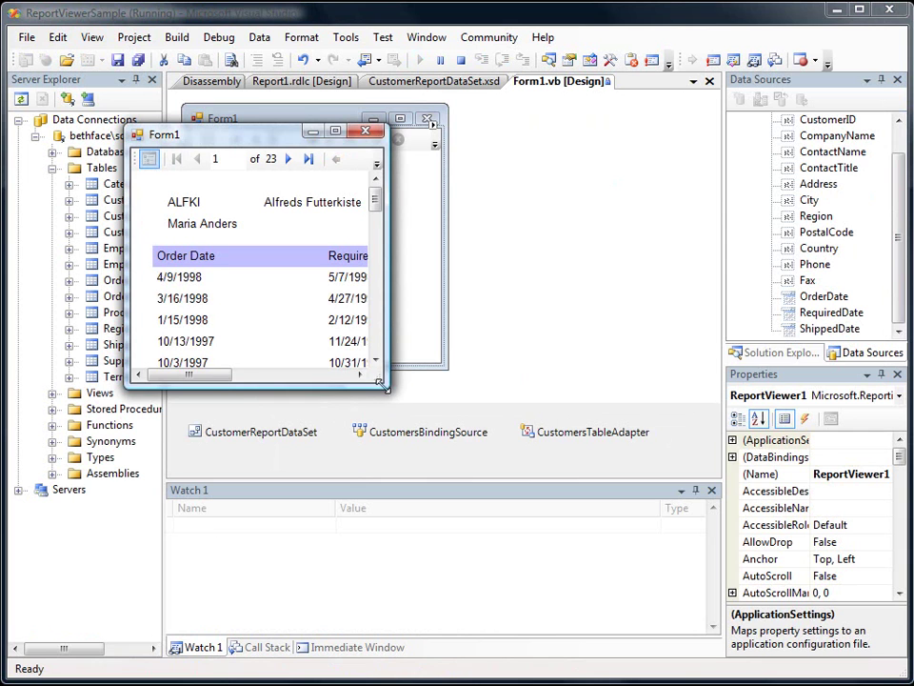
left_click_drag(387, 385, 781, 606)
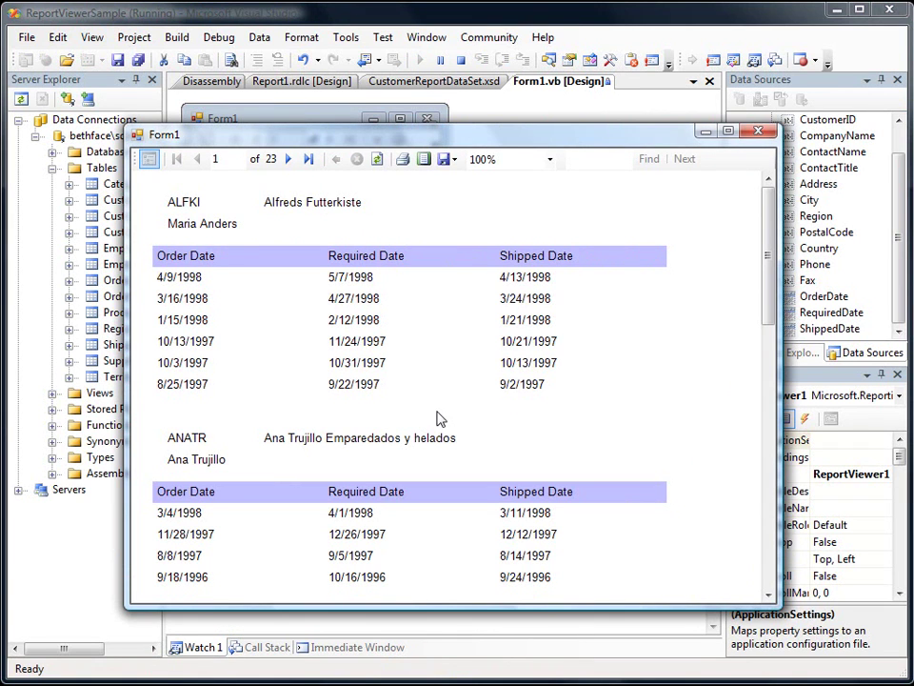
left_click_drag(767, 241, 768, 462)
left_click(289, 160)
left_click(289, 160)
left_click(288, 160)
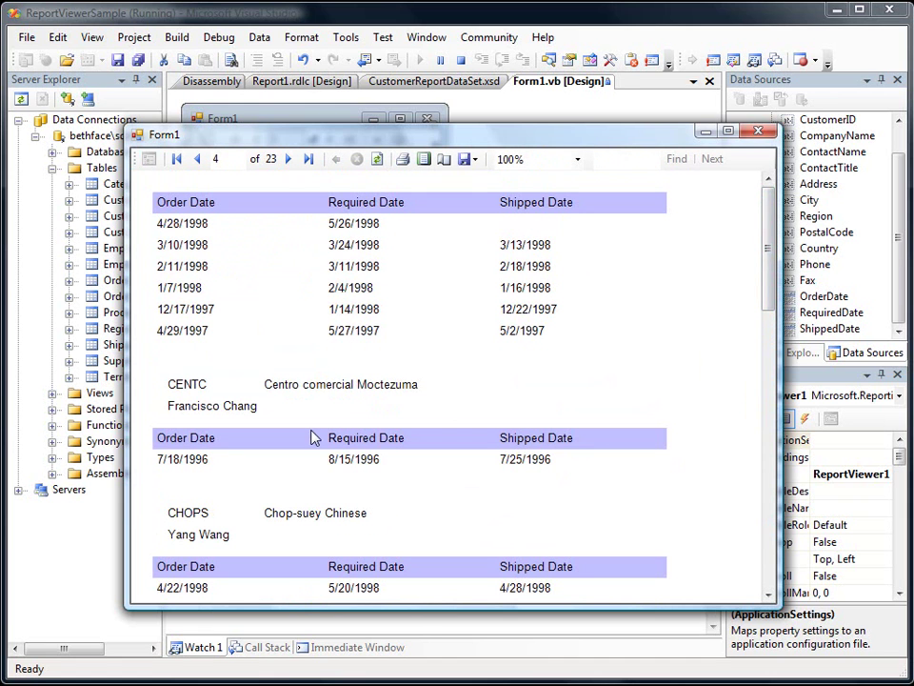
left_click(178, 160)
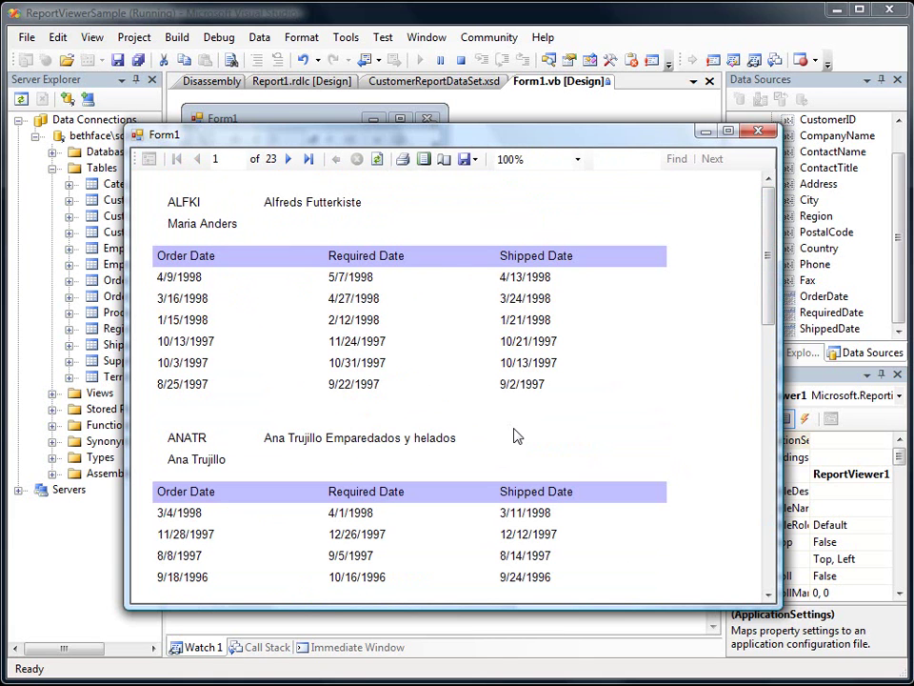
left_click(758, 131)
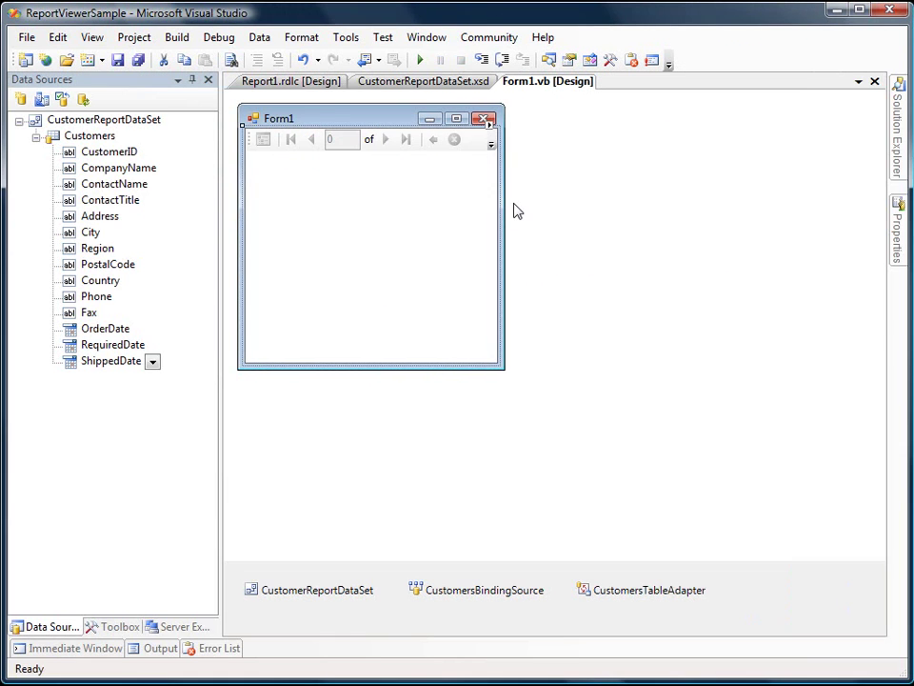
- In Report1.rdlc, open the list's details group properties and enable a page break at the end of the group
left_click(279, 85)
left_click(731, 183)
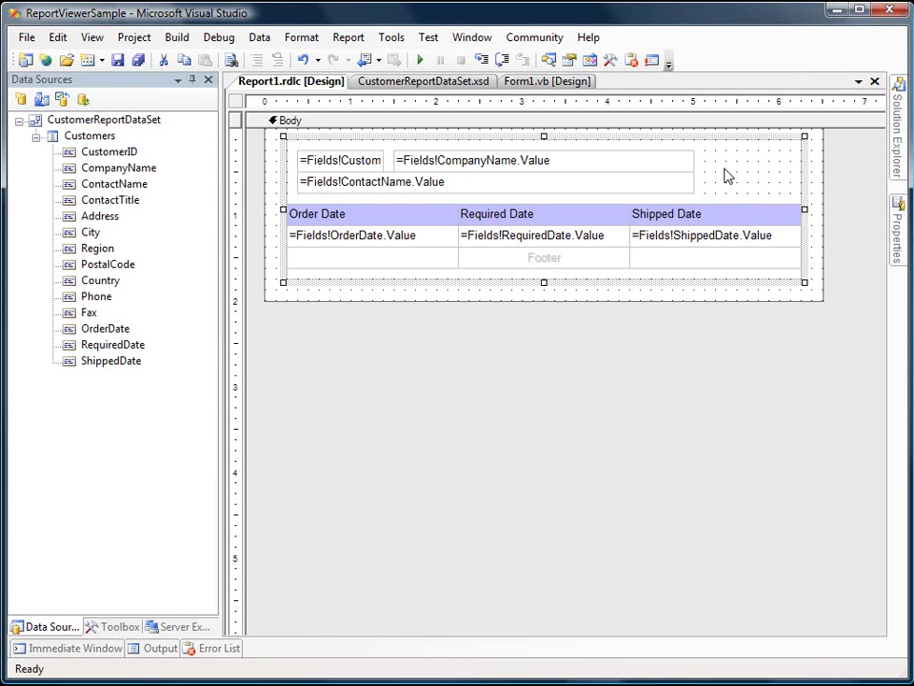
right_click(724, 176)
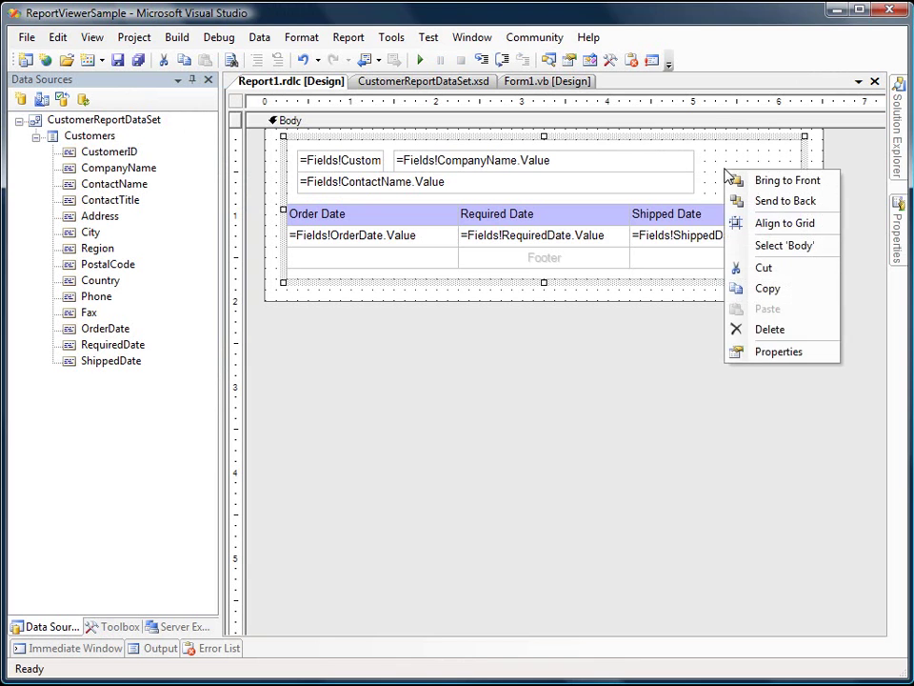
left_click(752, 353)
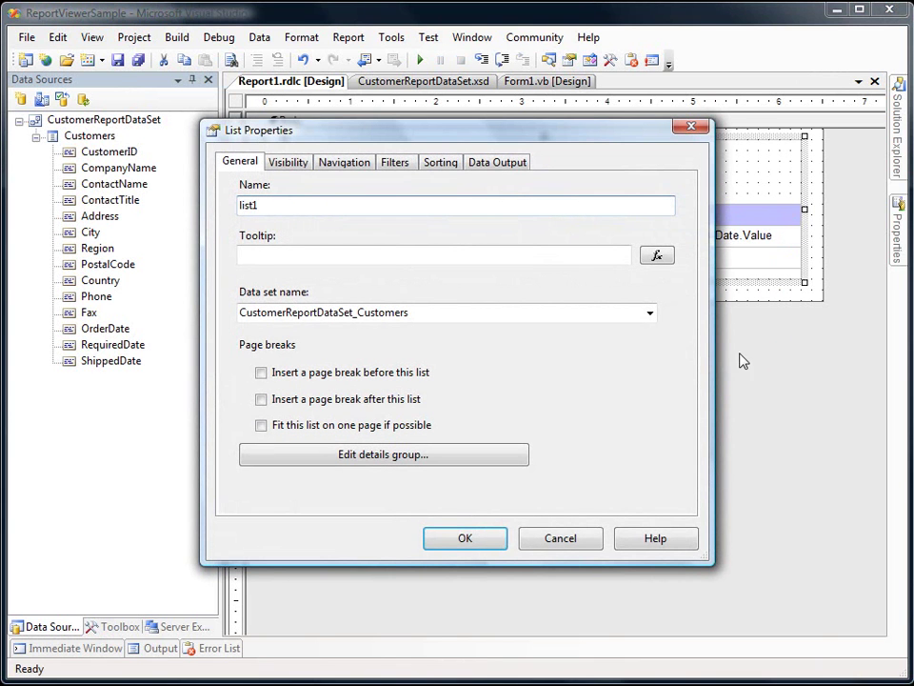
left_click(349, 461)
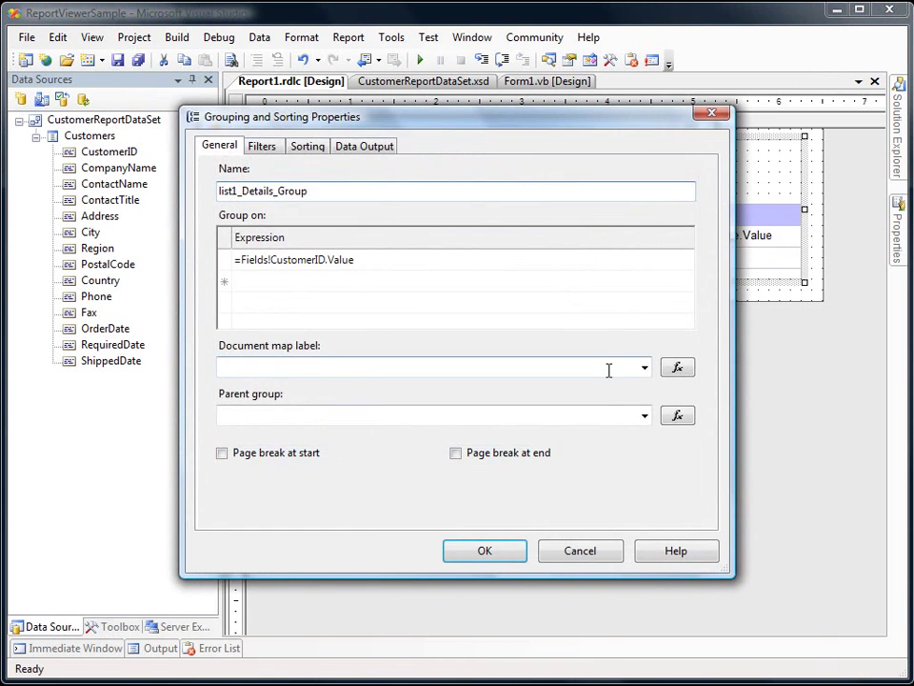
left_click(456, 453)
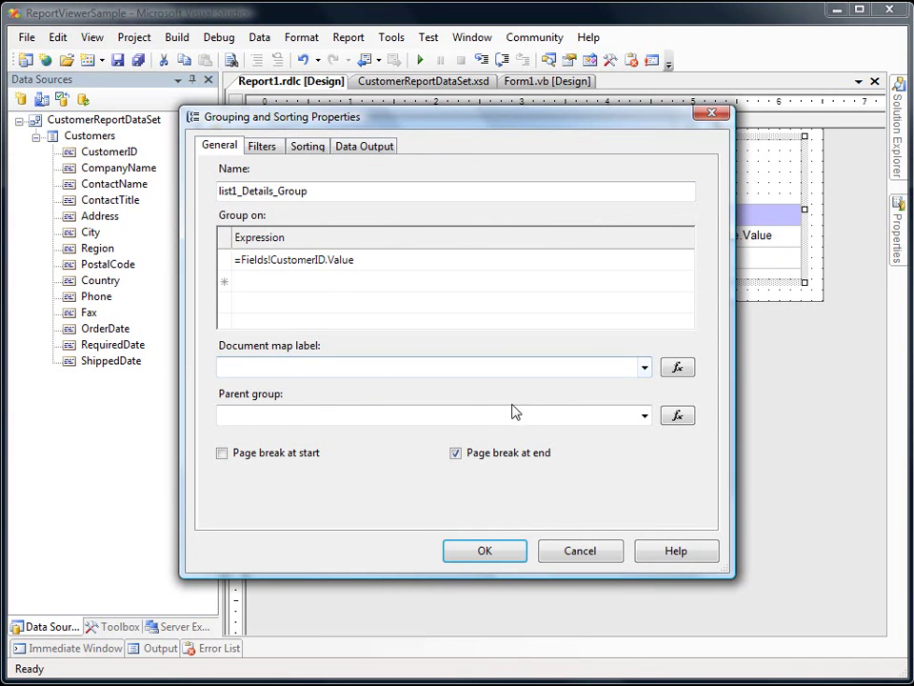
- Set the details group's document map label to =Fields!ContactName.Value and apply the group and list properties
left_click(645, 367)
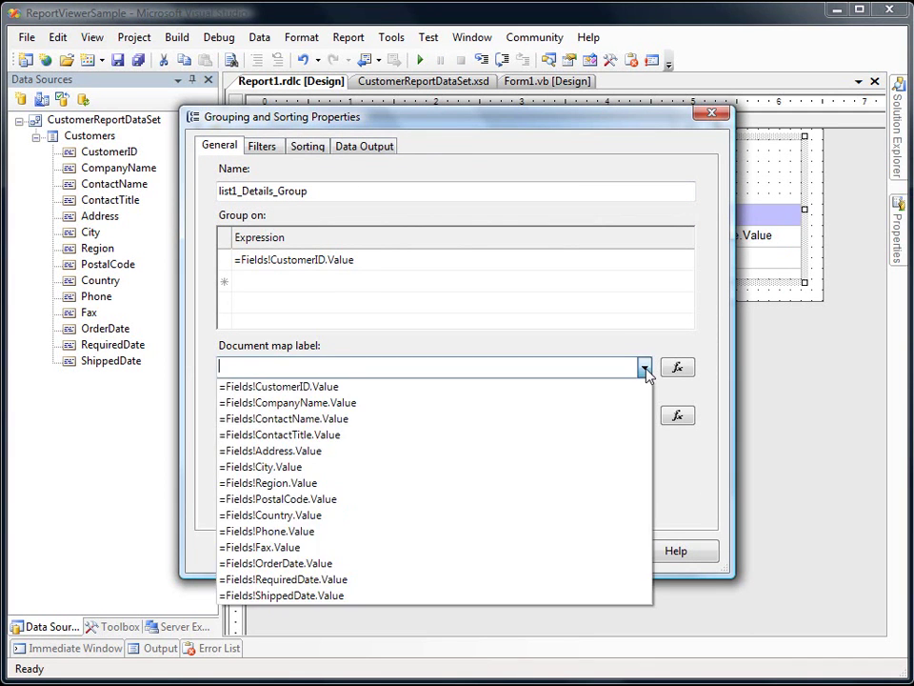
left_click(308, 386)
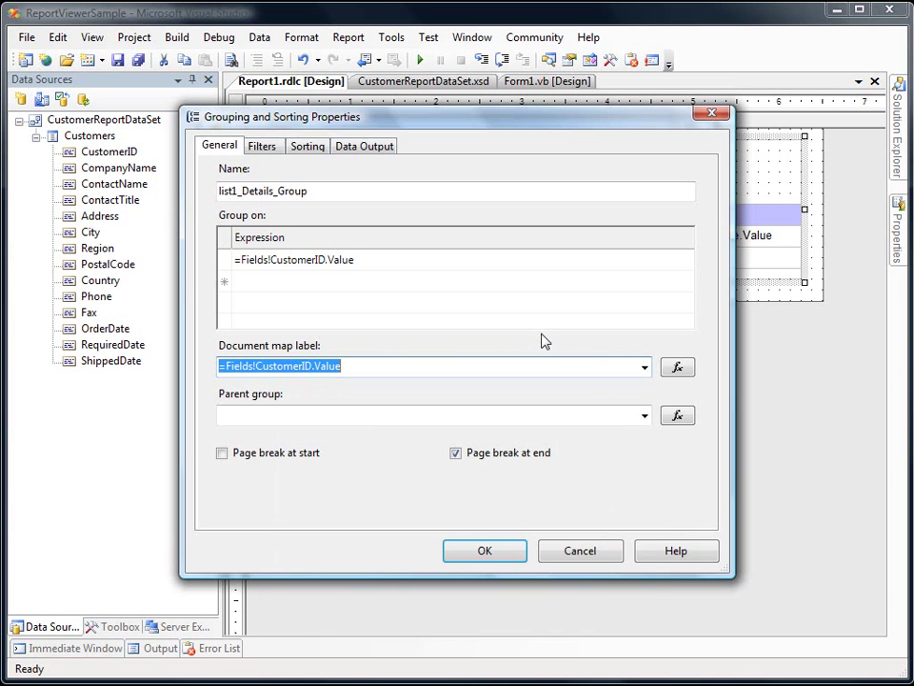
left_click(645, 367)
left_click(297, 422)
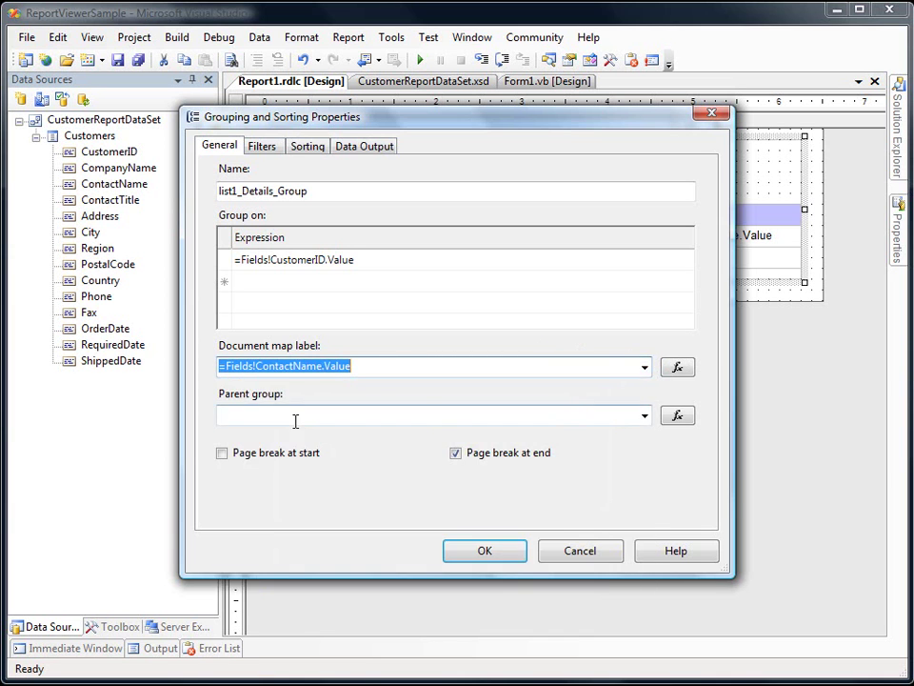
left_click(390, 369)
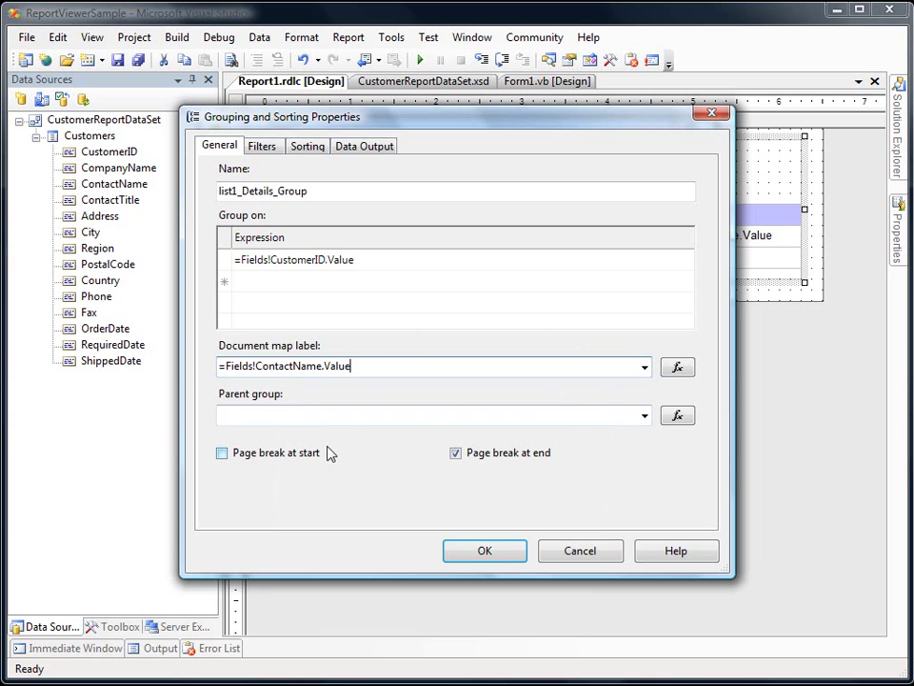
left_click(486, 553)
left_click(484, 543)
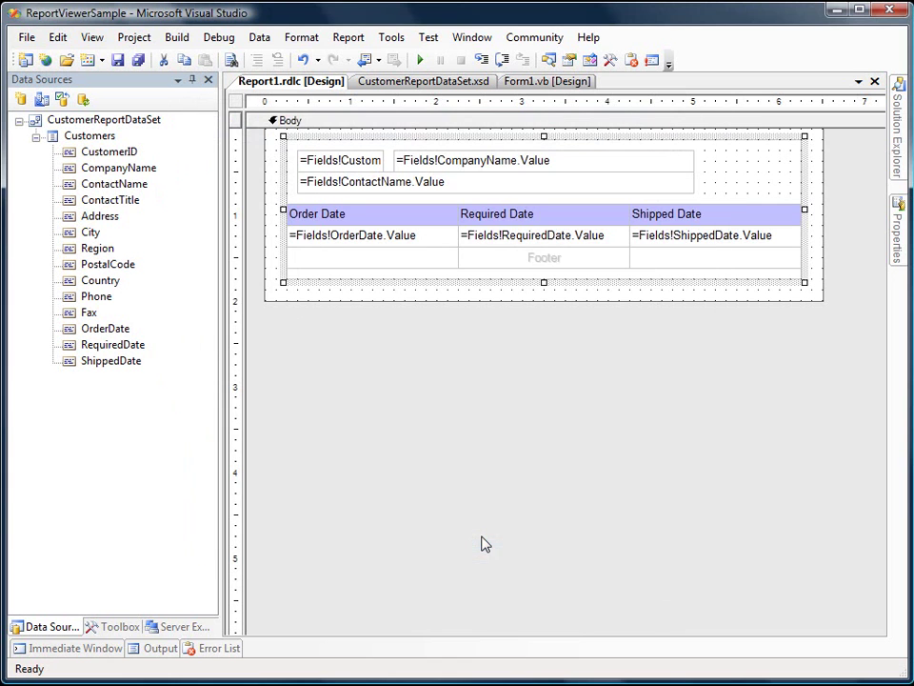
- Run the application again, enlarge and reposition Form1, and page forward and back to check the customer page breaks
left_click(420, 59)
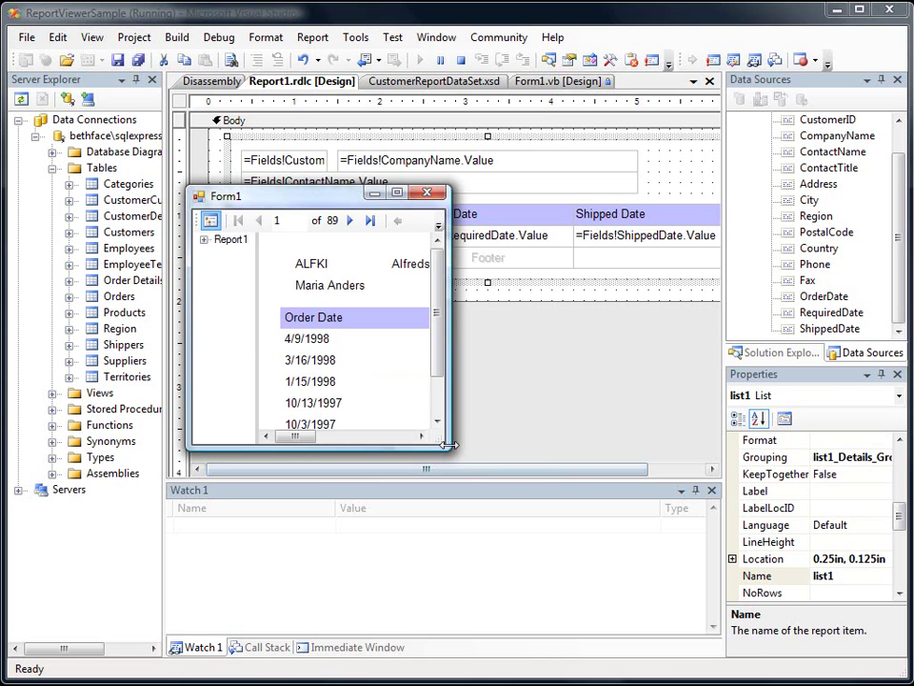
left_click_drag(448, 445, 838, 619)
left_click_drag(477, 189, 359, 83)
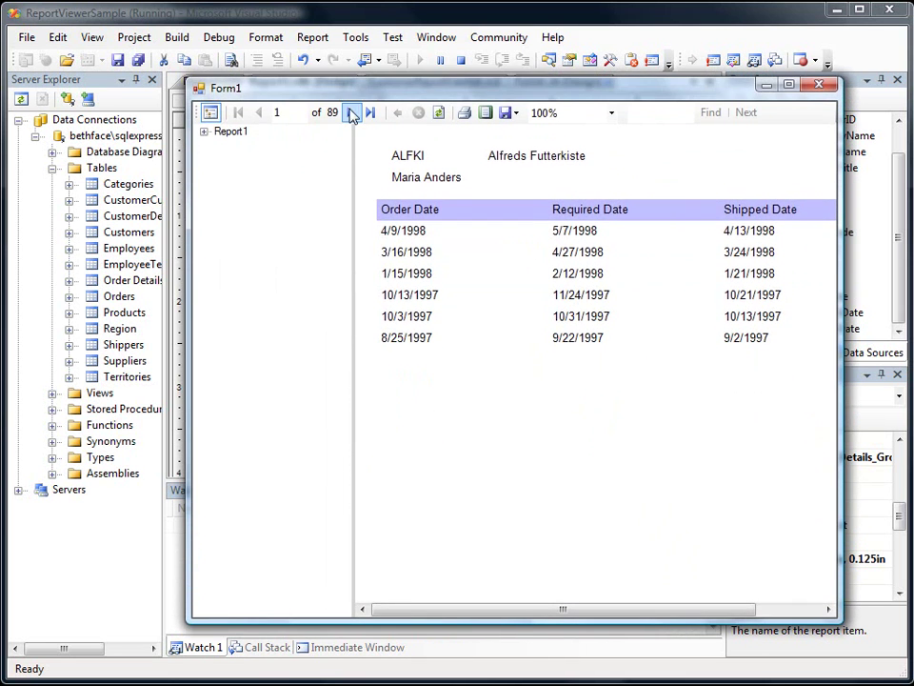
left_click(353, 112)
left_click(353, 112)
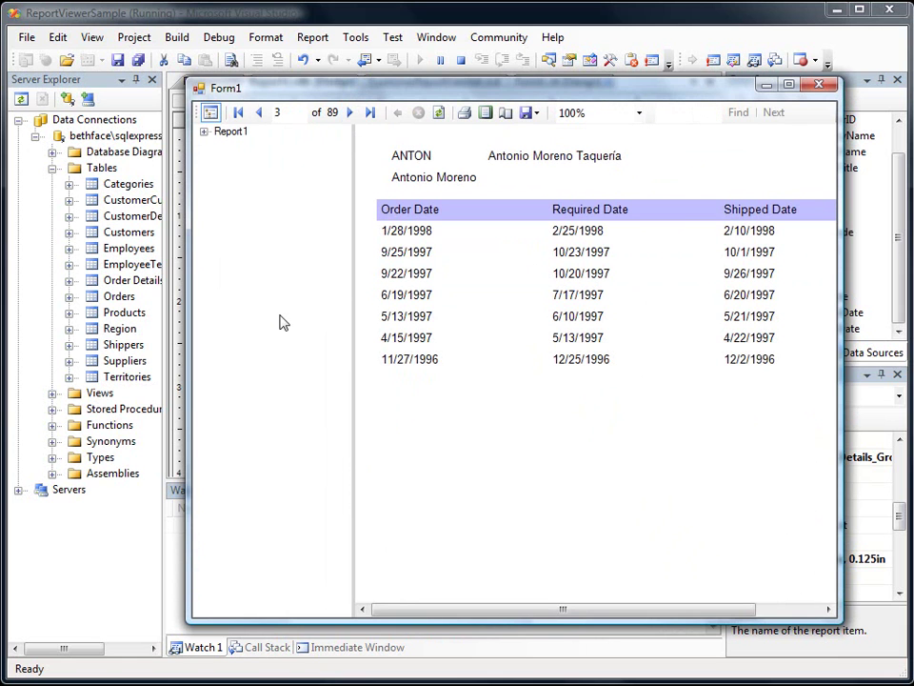
left_click(257, 113)
left_click(259, 114)
- Expand the Report1 document map, jump to several customers' pages through their contact entries, and close Form1
left_click(205, 134)
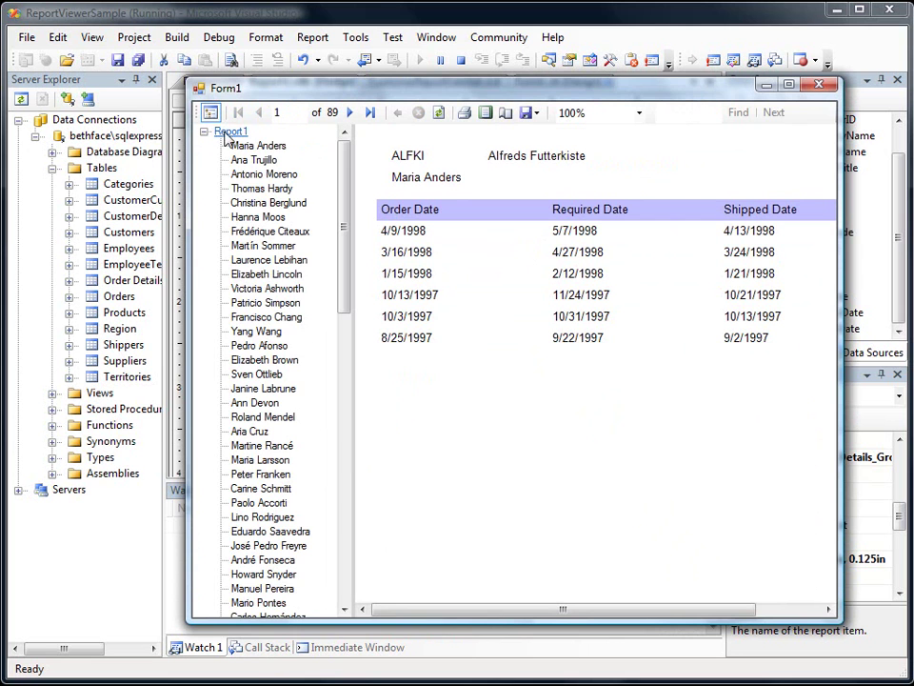
left_click(268, 203)
left_click(260, 363)
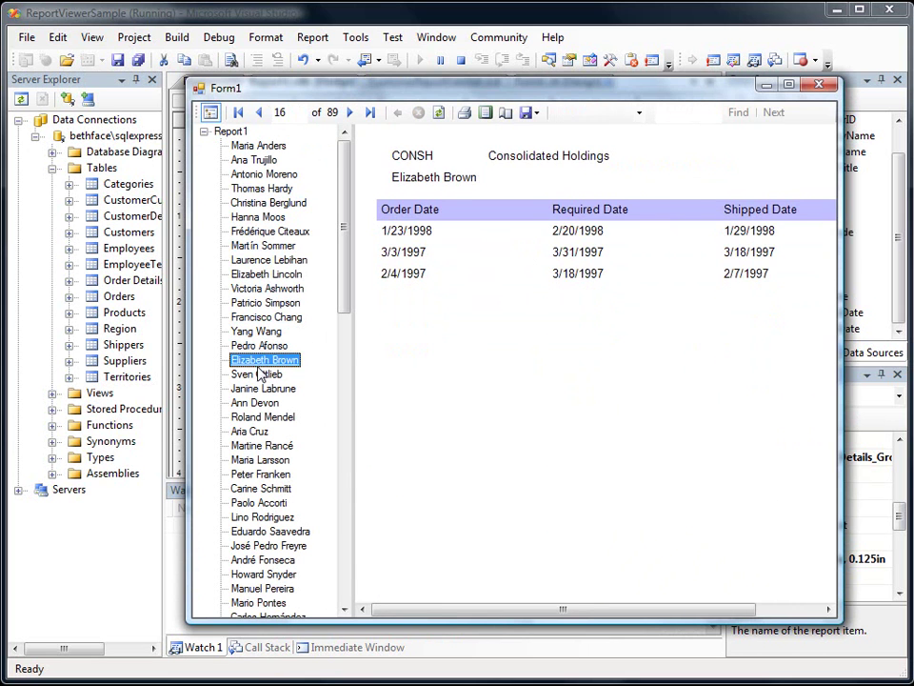
left_click(258, 502)
left_click(265, 319)
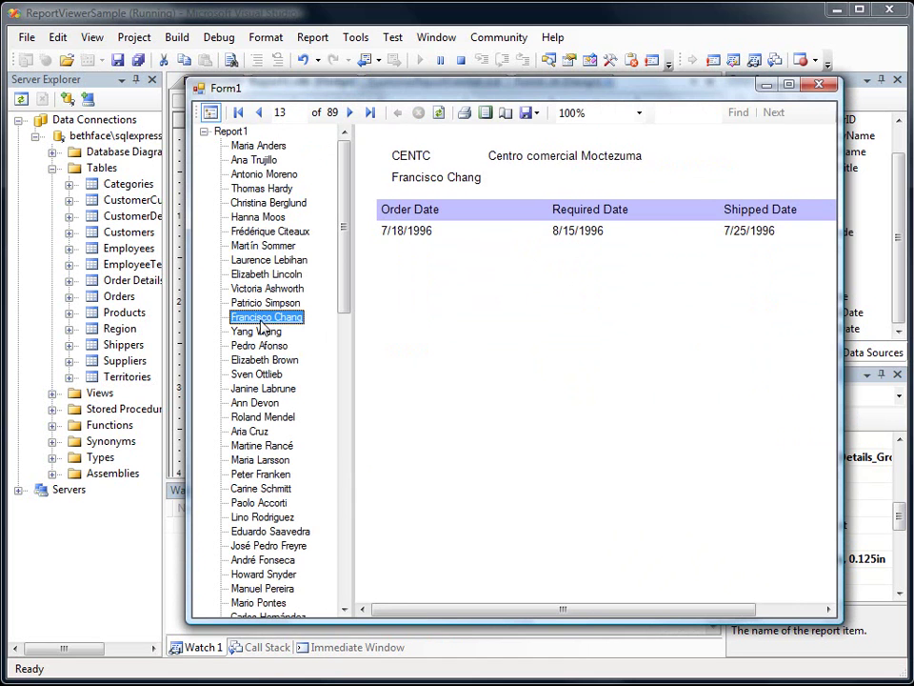
left_click(268, 189)
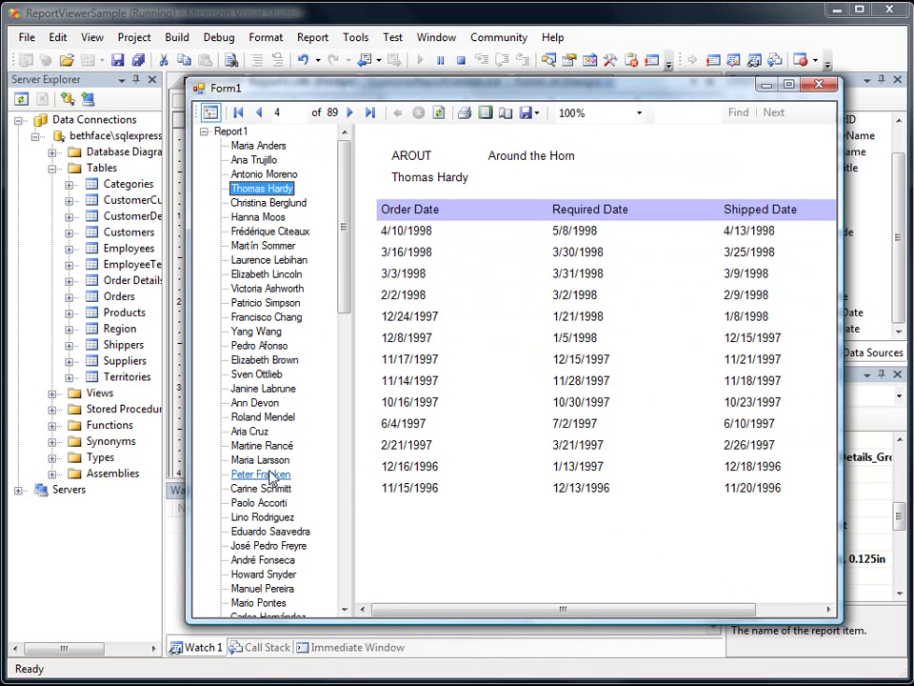
left_click(255, 501)
left_click(289, 204)
left_click(250, 245)
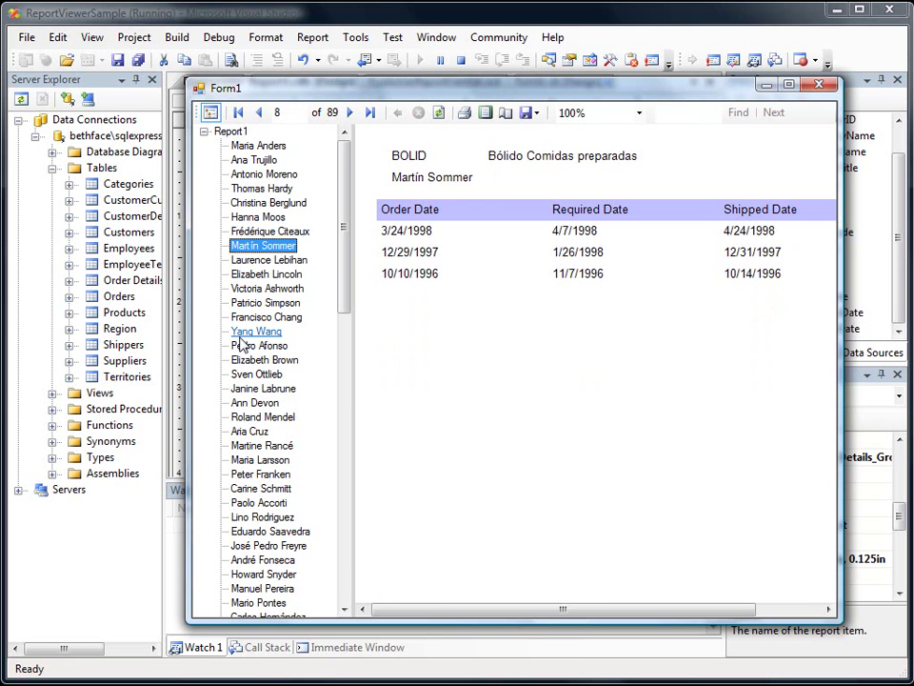
left_click(816, 87)
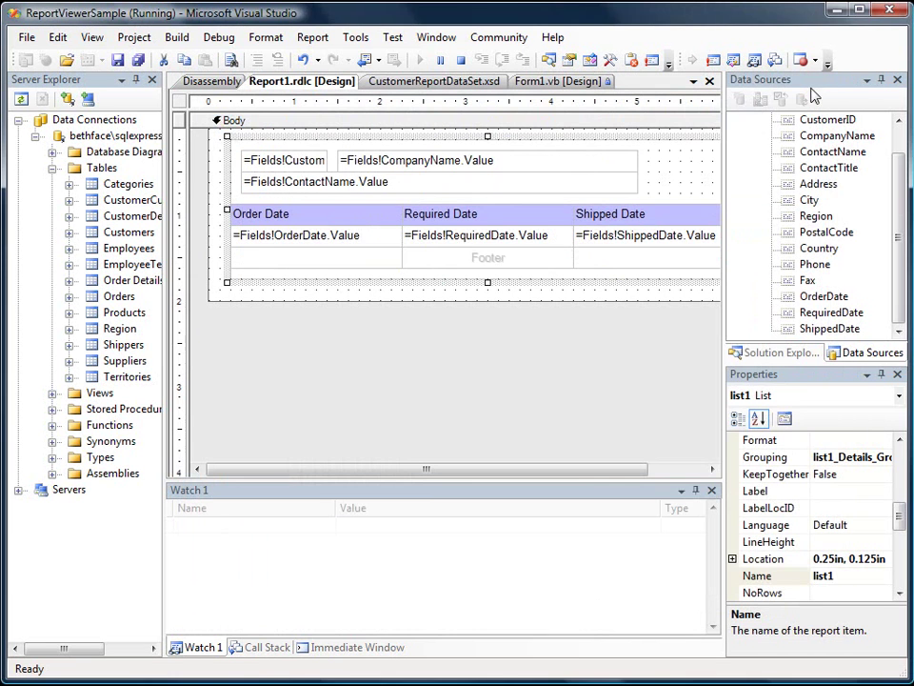